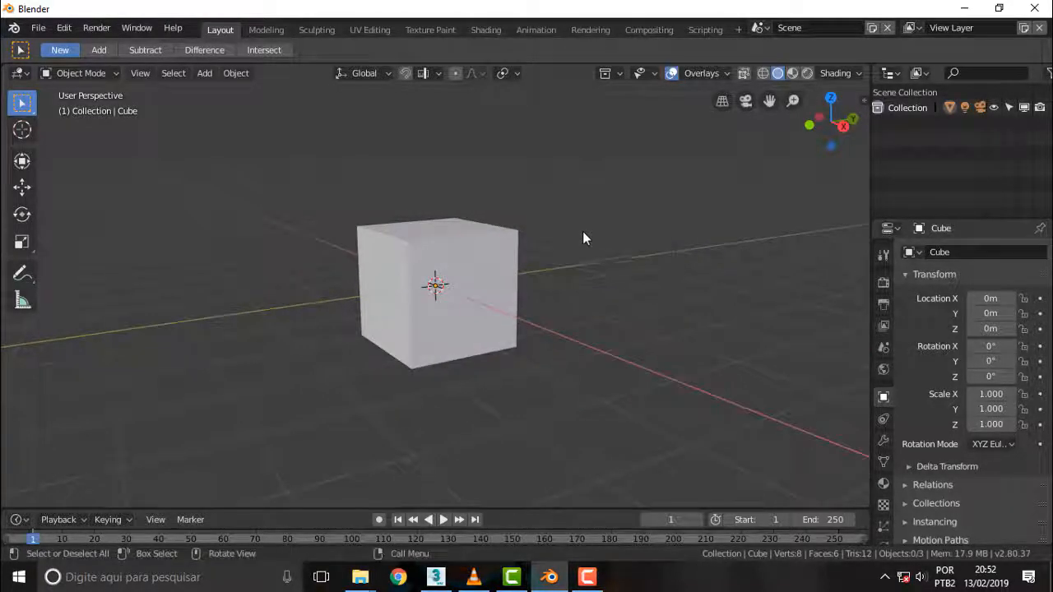
scroll(583, 236, up, 1)
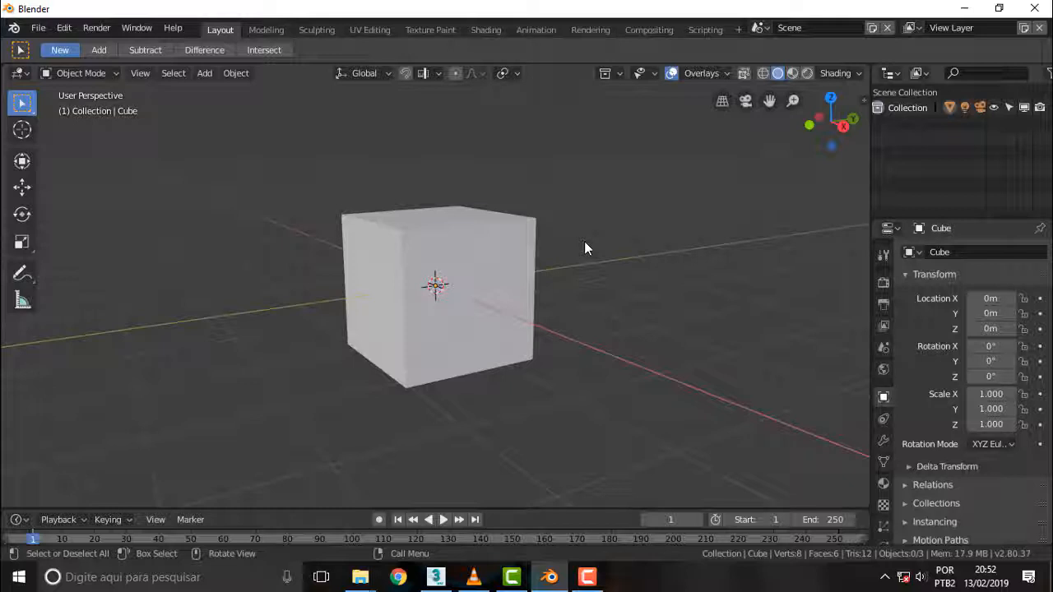
scroll(585, 249, down, 1)
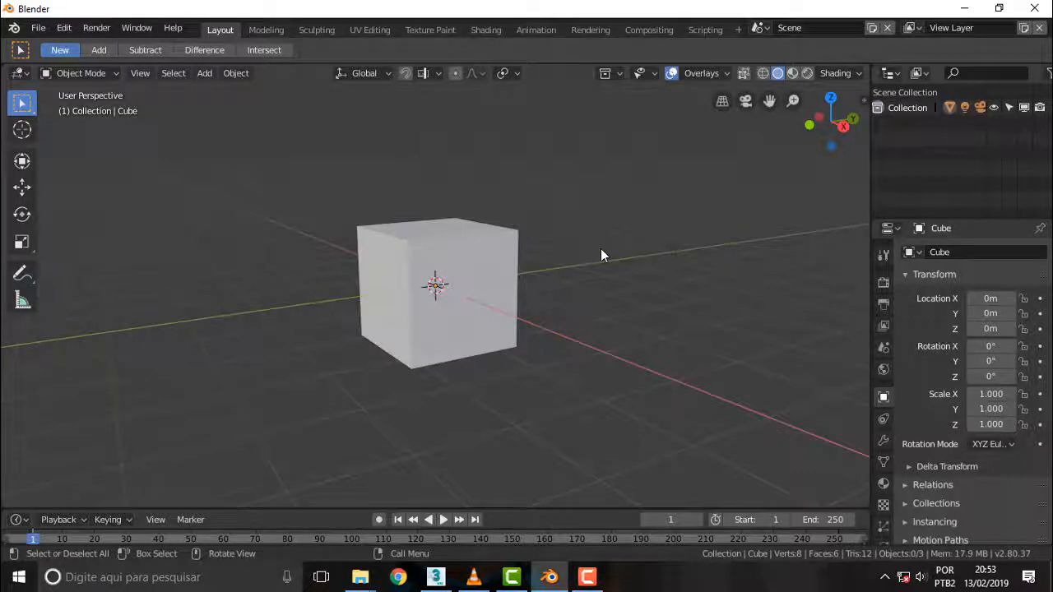
scroll(601, 251, up, 1)
mouse_move(594, 248)
middle_down()
mouse_move(610, 255)
mouse_move(596, 244)
middle_up()
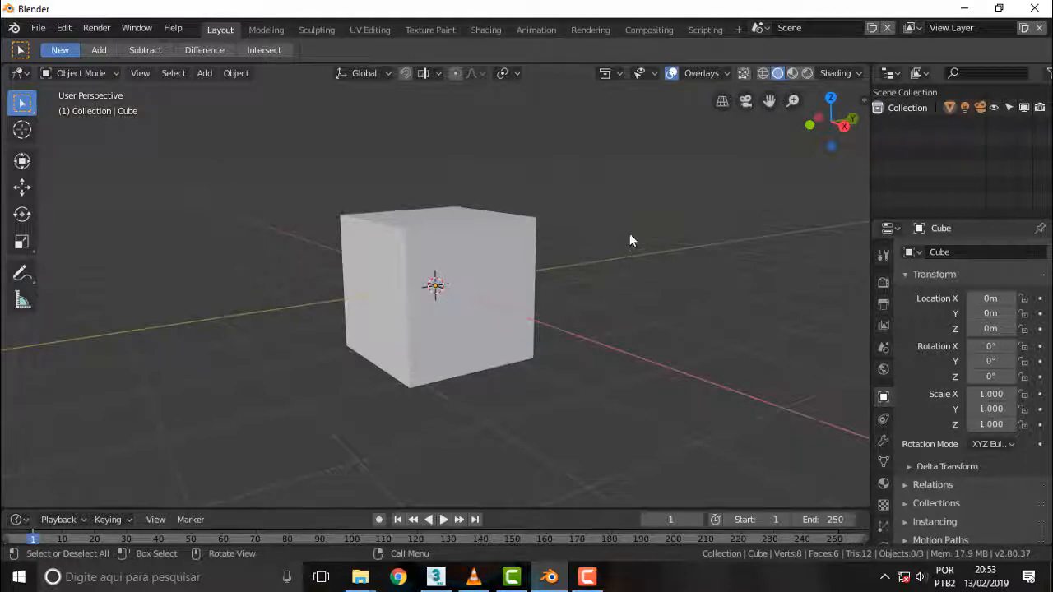
mouse_move(630, 234)
middle_down()
mouse_move(628, 278)
mouse_move(647, 223)
mouse_move(636, 237)
middle_up()
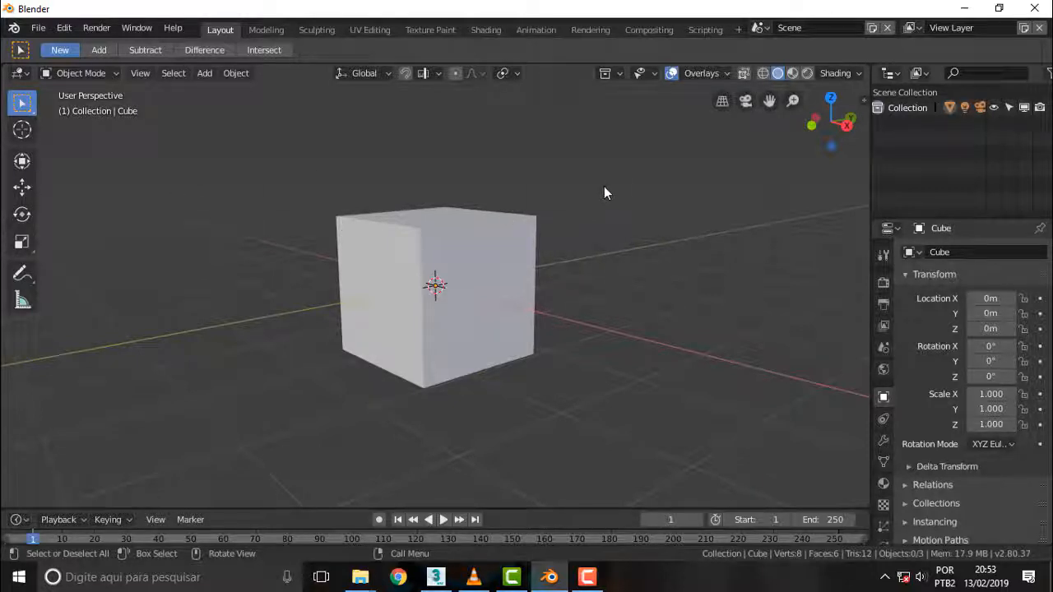
middle_drag(604, 186, 619, 207)
scroll(619, 207, up, 1)
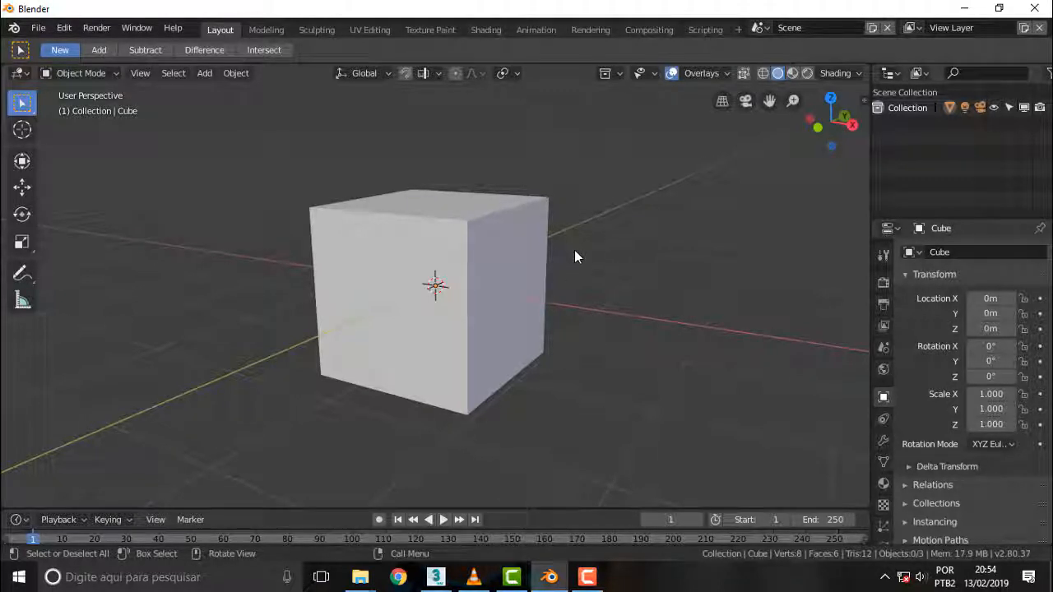
mouse_move(575, 257)
middle_down()
mouse_move(598, 249)
mouse_move(555, 305)
mouse_move(411, 277)
mouse_move(577, 258)
mouse_move(577, 237)
mouse_move(577, 247)
middle_up()
scroll(578, 250, up, 1)
scroll(578, 253, up, 1)
scroll(579, 255, down, 1)
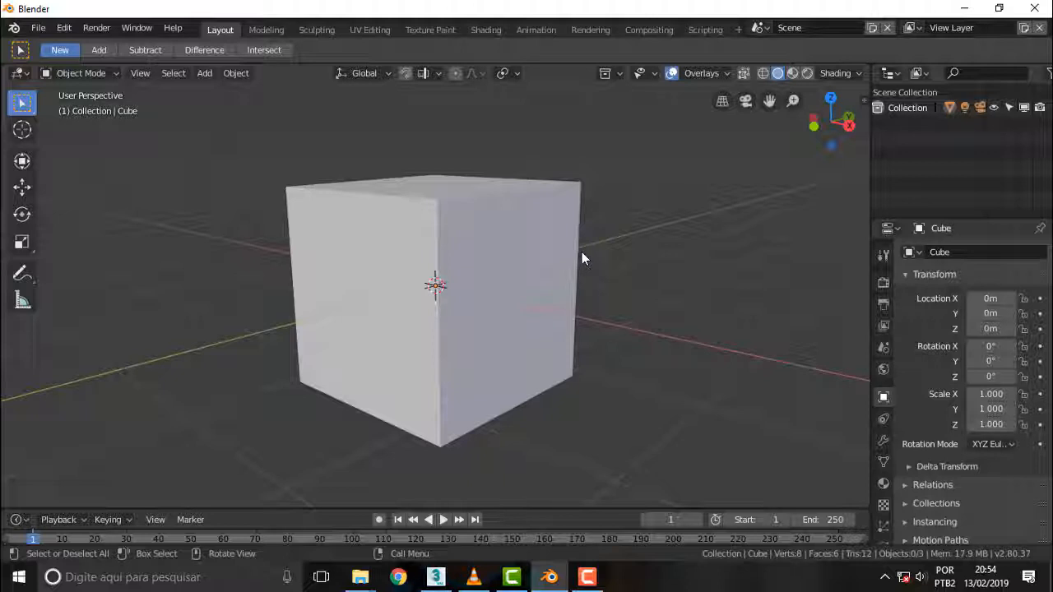
mouse_move(585, 242)
middle_down()
mouse_move(578, 282)
mouse_move(587, 258)
middle_up()
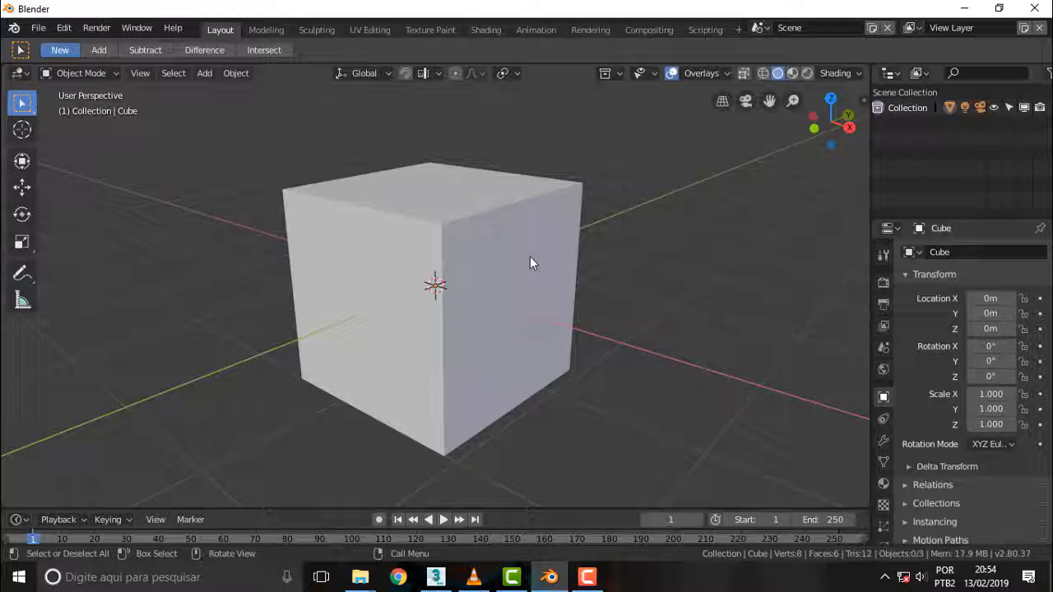
middle_drag(530, 256, 492, 256)
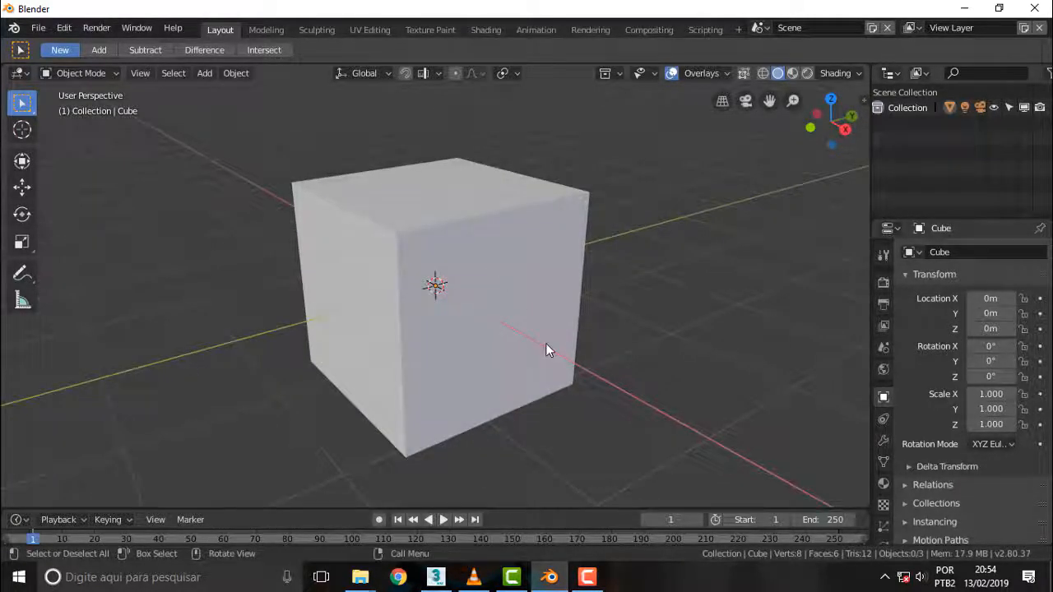
scroll(489, 263, down, 2)
scroll(489, 263, up, 1)
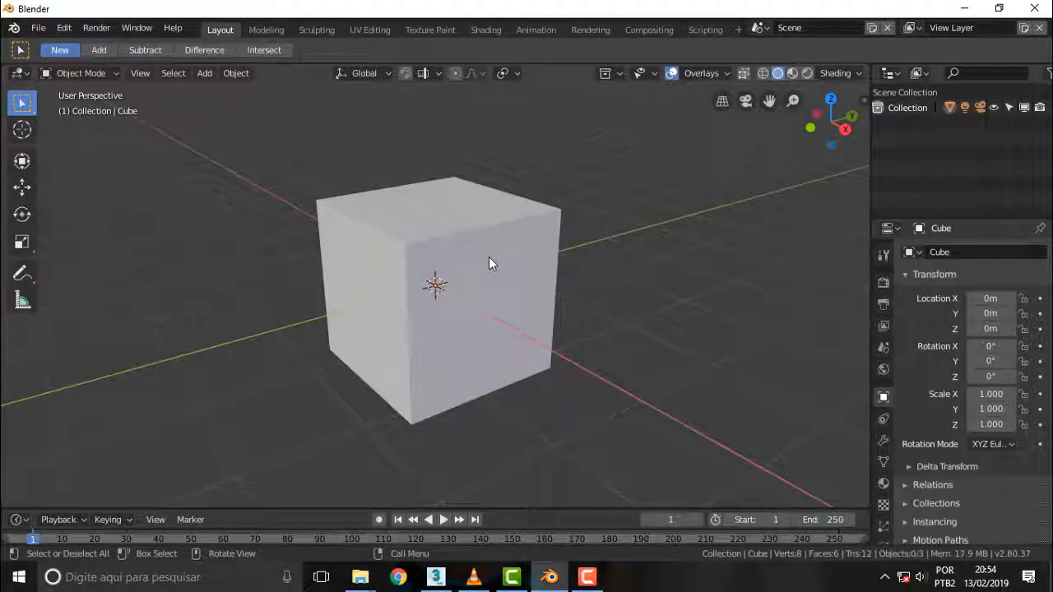
scroll(495, 257, down, 1)
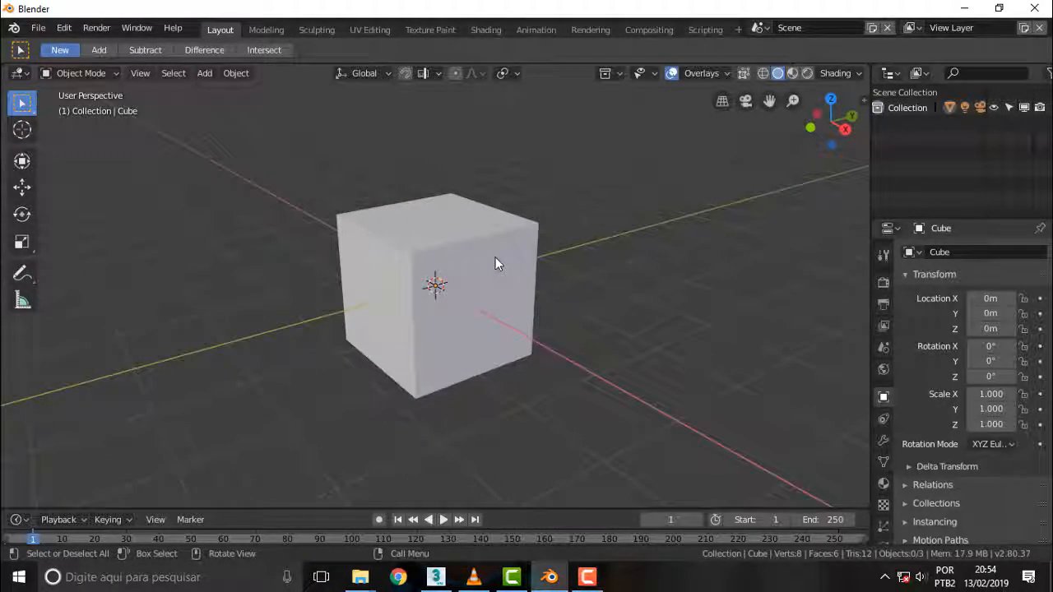
scroll(495, 263, up, 1)
scroll(495, 263, down, 1)
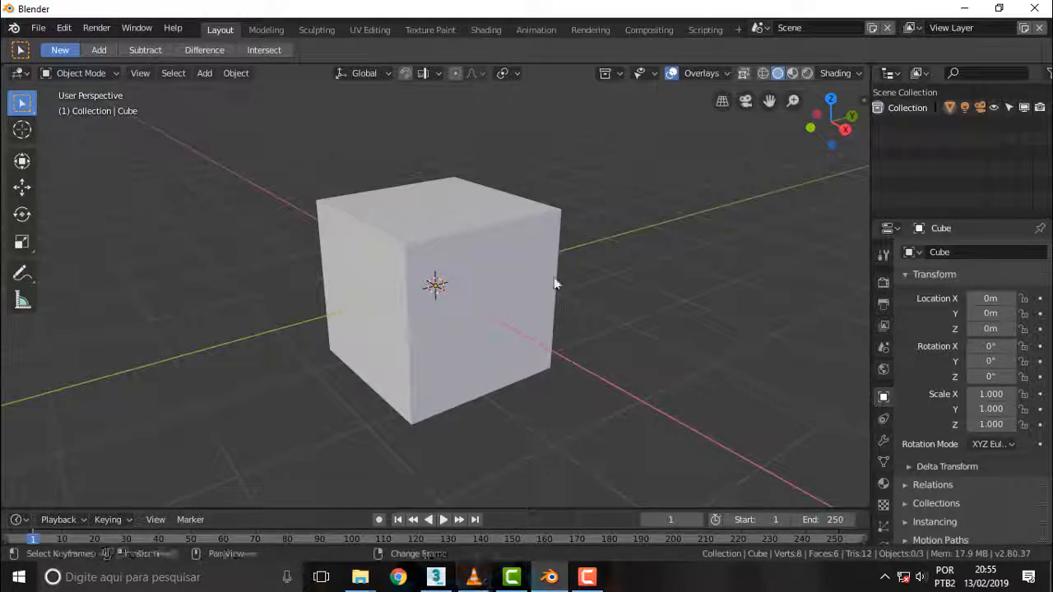
Switch to VLC, play the Introduction to Rigging video, skip ahead to 00:48 and pause it at the rigged car
click(473, 577)
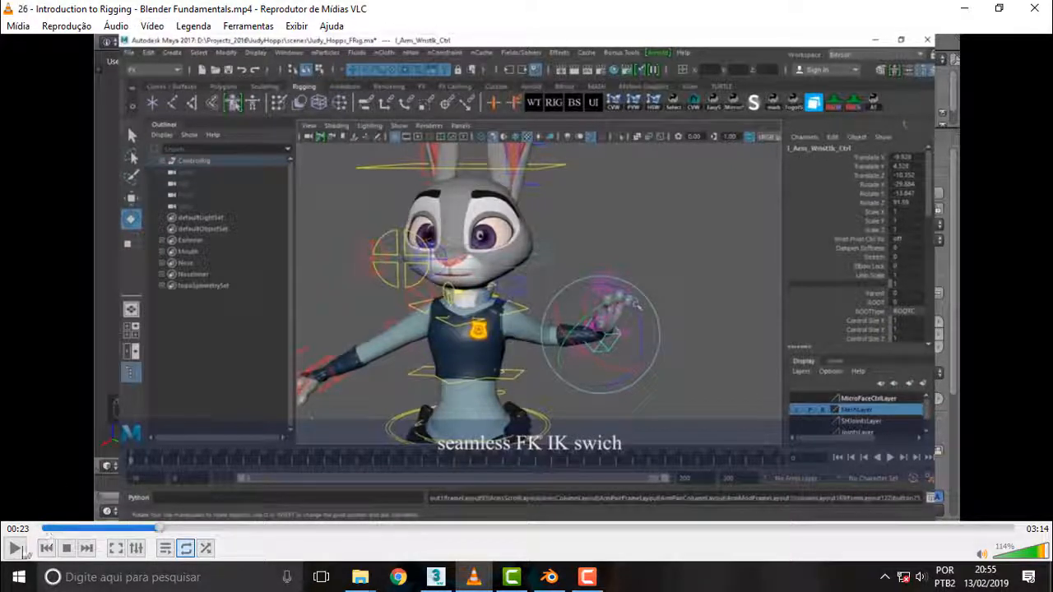
click(15, 548)
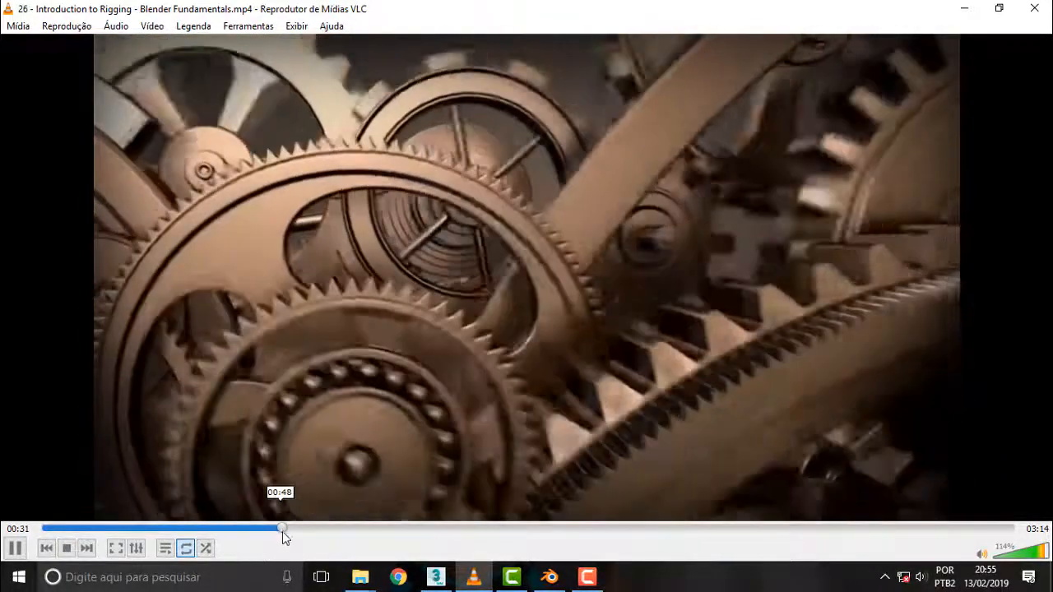
click(281, 528)
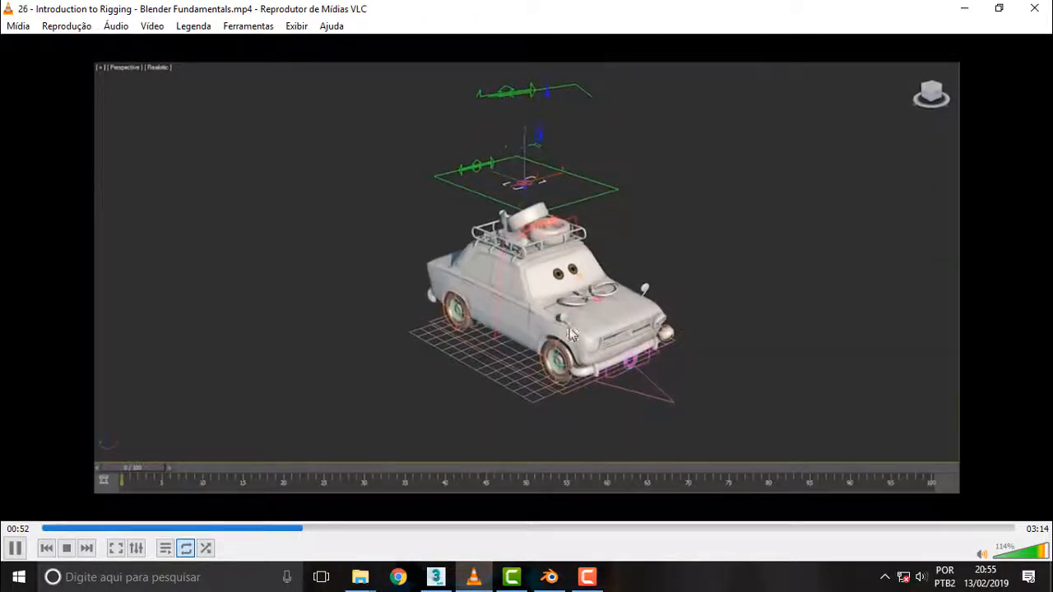
click(16, 550)
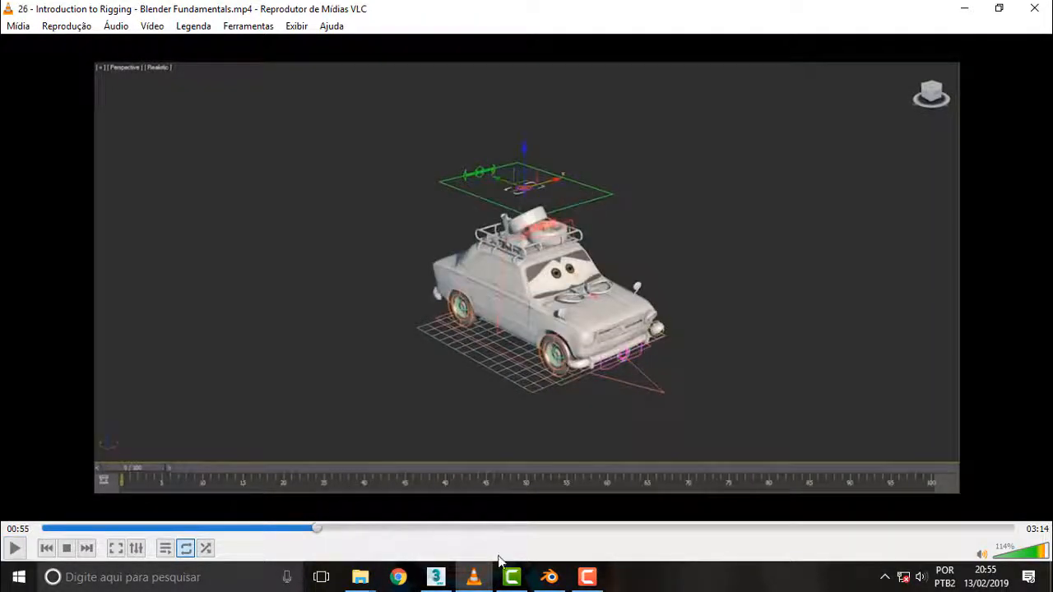
Switch back to Blender and select the default cube
click(550, 581)
scroll(636, 294, down, 3)
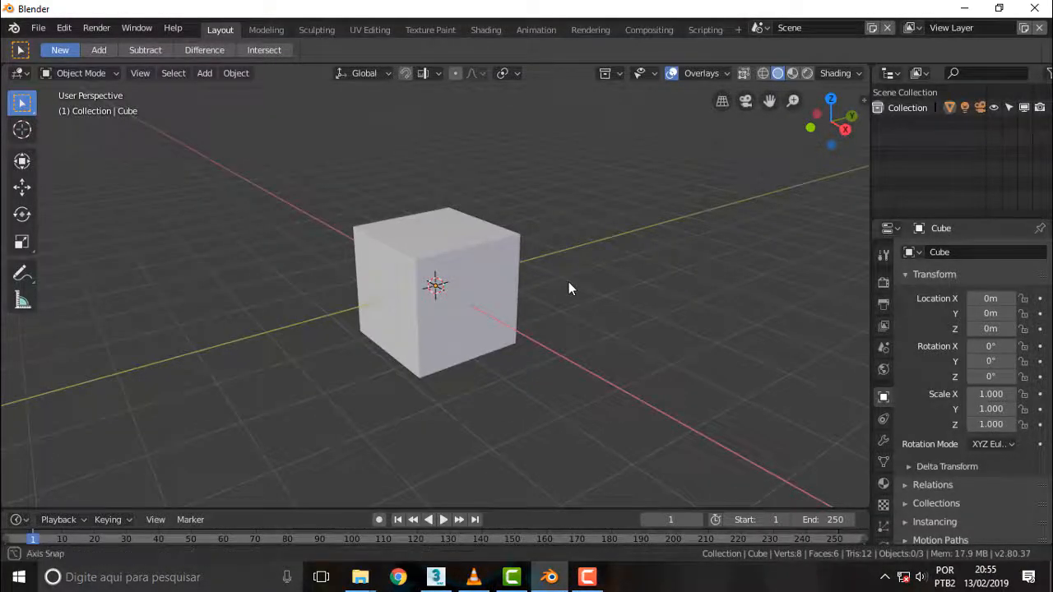
middle_drag(568, 288, 487, 326)
scroll(487, 326, up, 4)
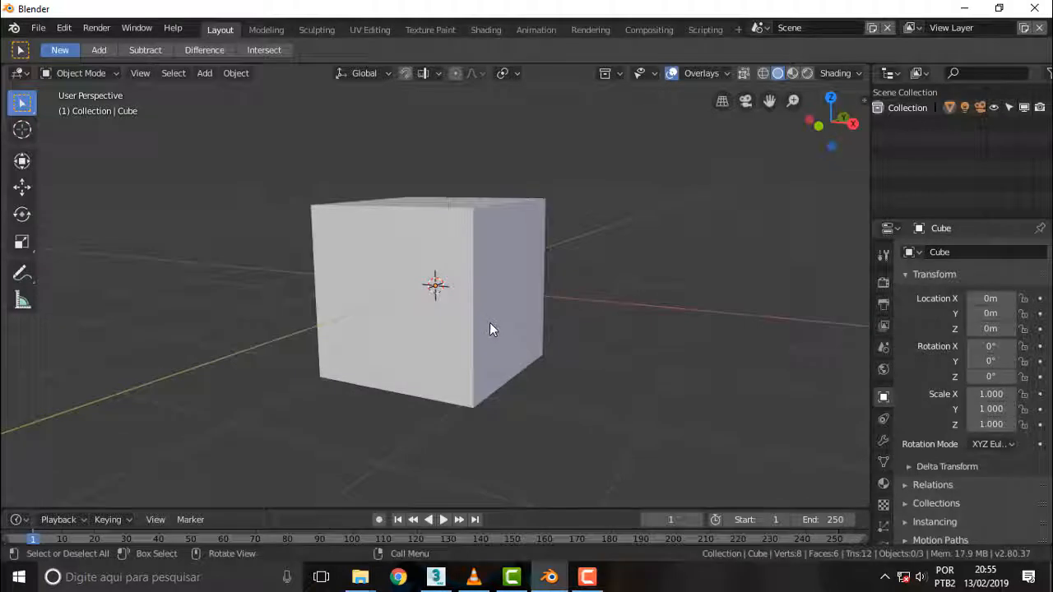
middle_drag(489, 325, 592, 318)
scroll(594, 319, up, 2)
scroll(594, 319, down, 2)
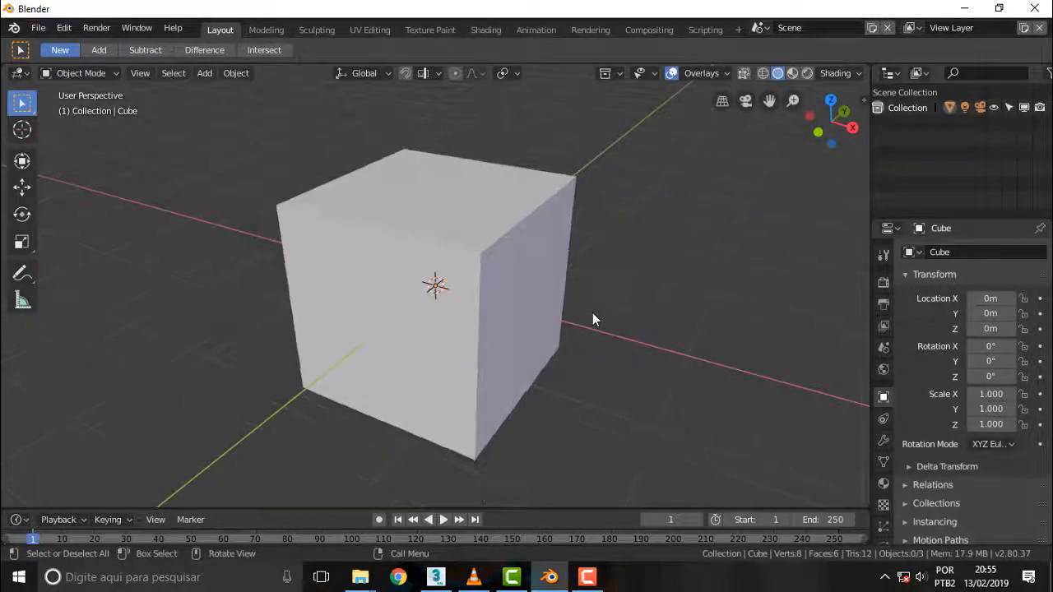
scroll(594, 319, down, 2)
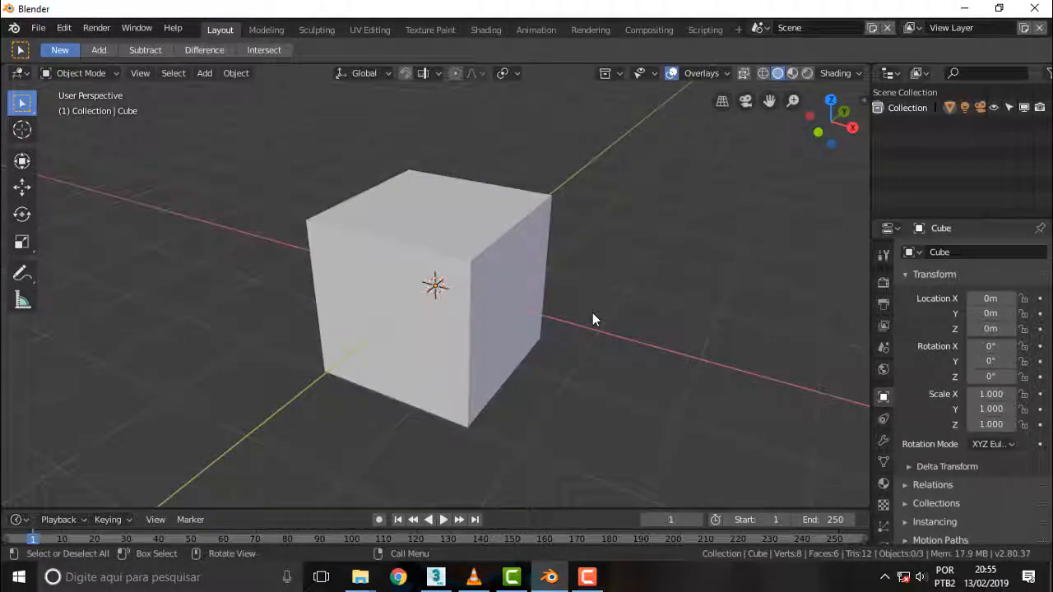
click(485, 277)
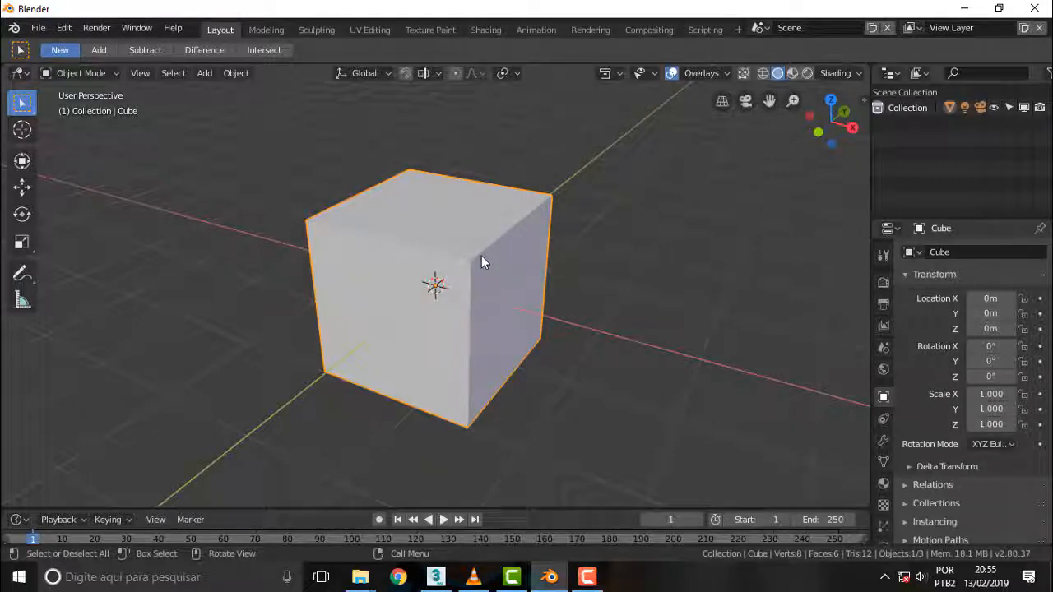
Try rotating the cube freely around its centred origin
key(r)
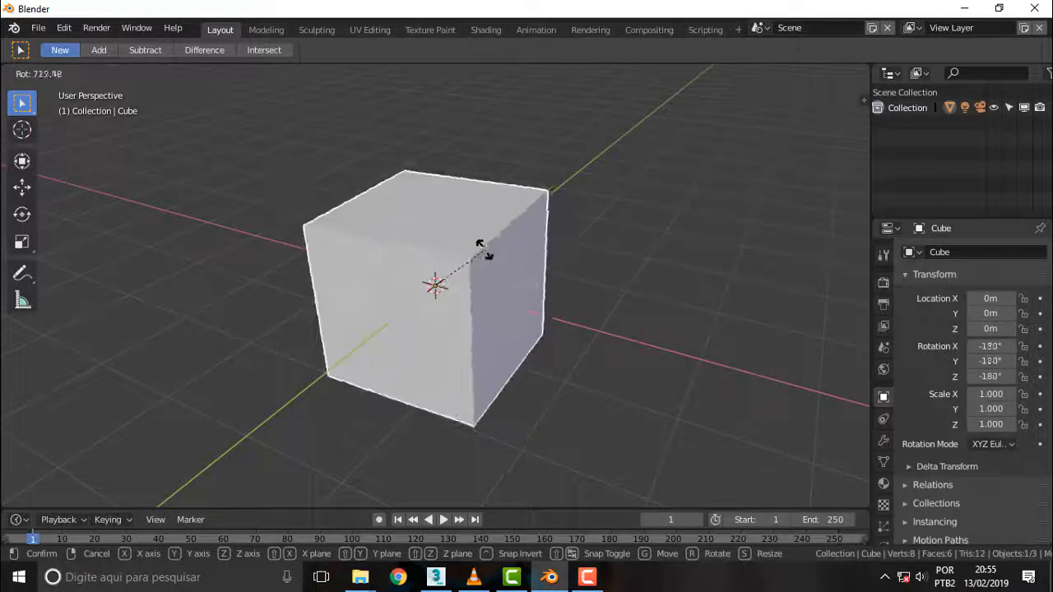
key(Escape)
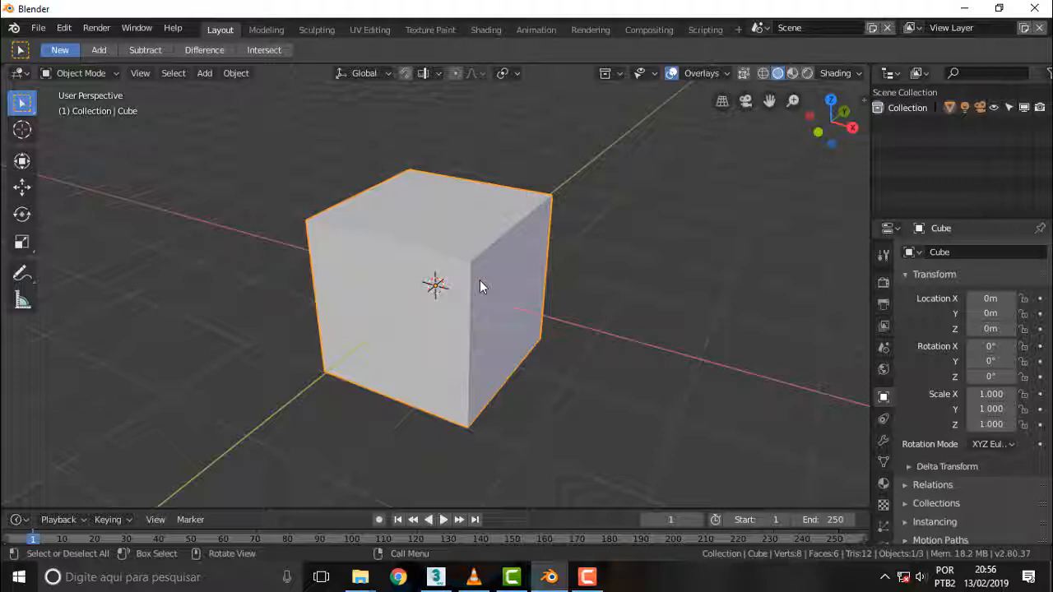
scroll(499, 263, down, 1)
scroll(502, 264, up, 1)
In Edit Mode, move the cube's entire mesh about 2.57 m along global X, and return to Object Mode
click(81, 73)
click(82, 108)
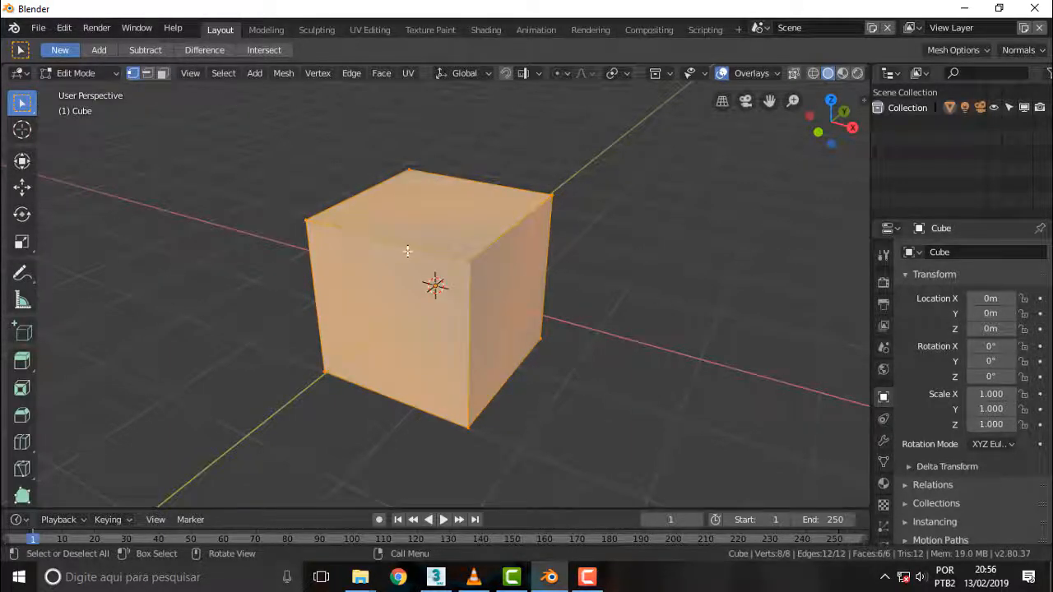
key(g)
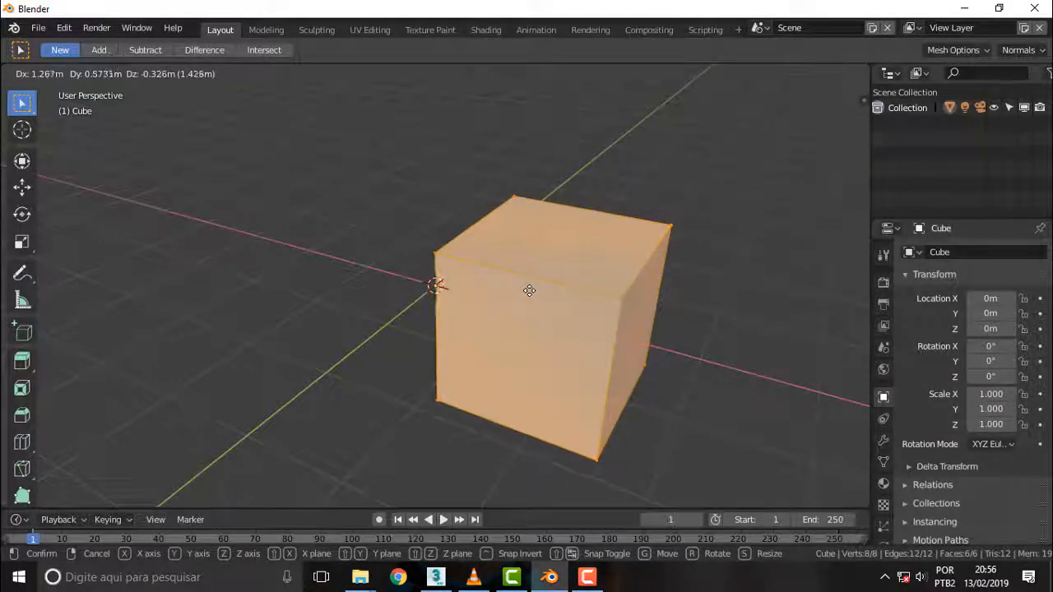
key(x)
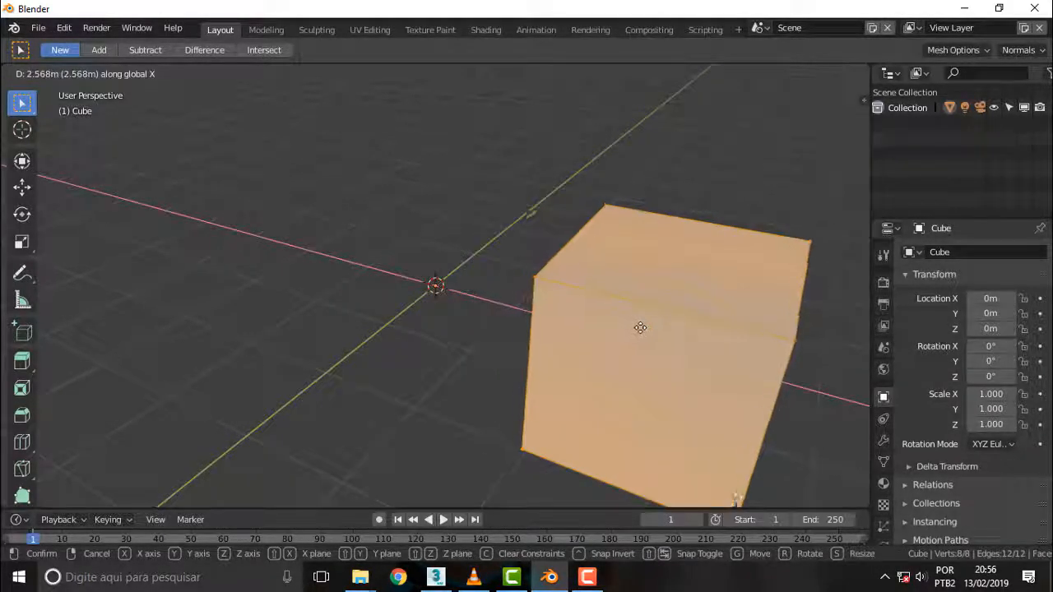
click(639, 326)
click(97, 73)
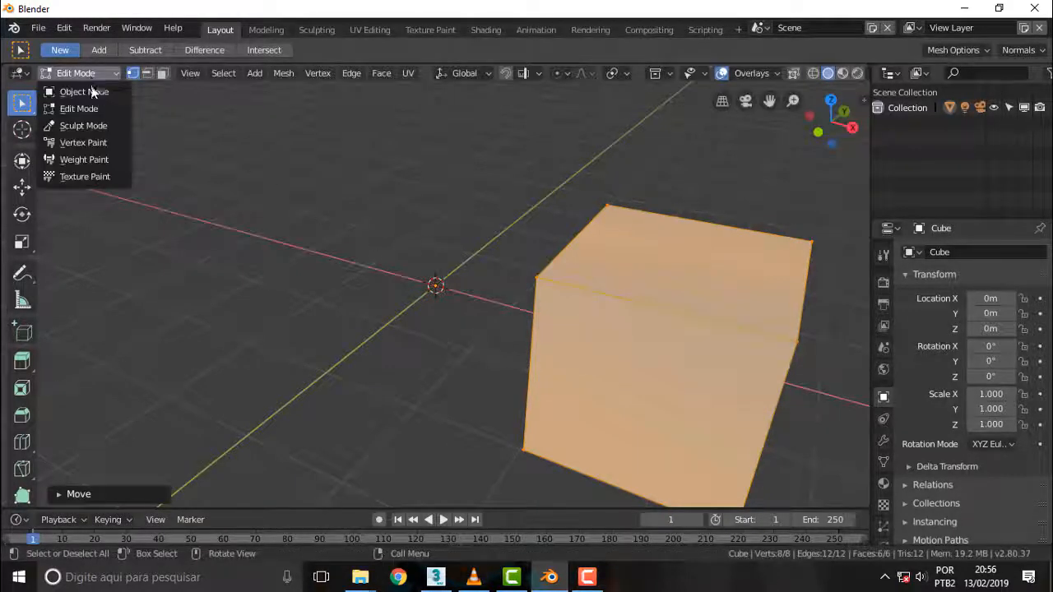
click(86, 88)
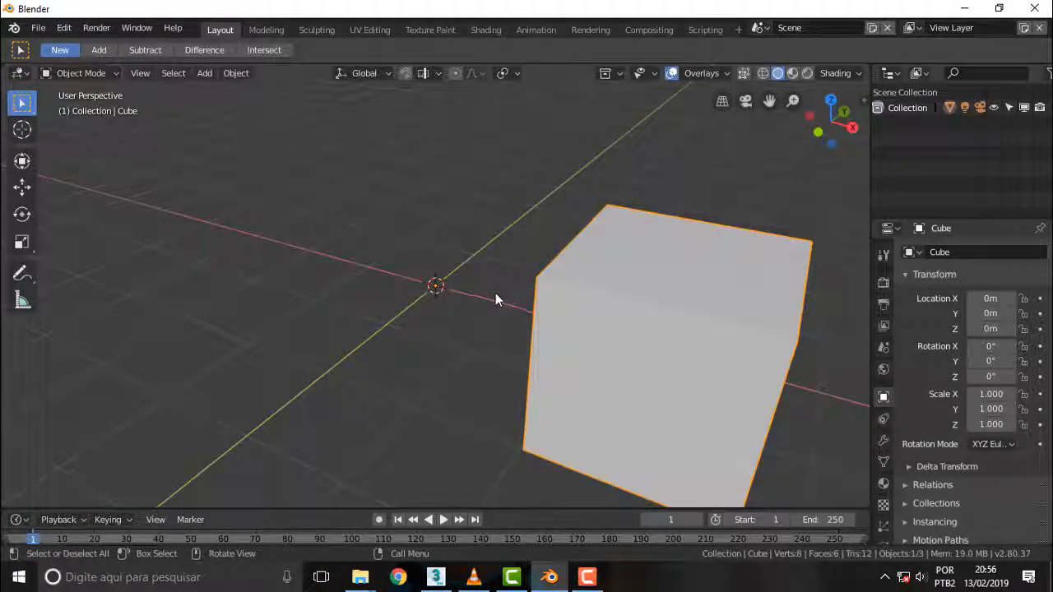
Try rotating the cube around its origin, which is offset from the mesh
key(r)
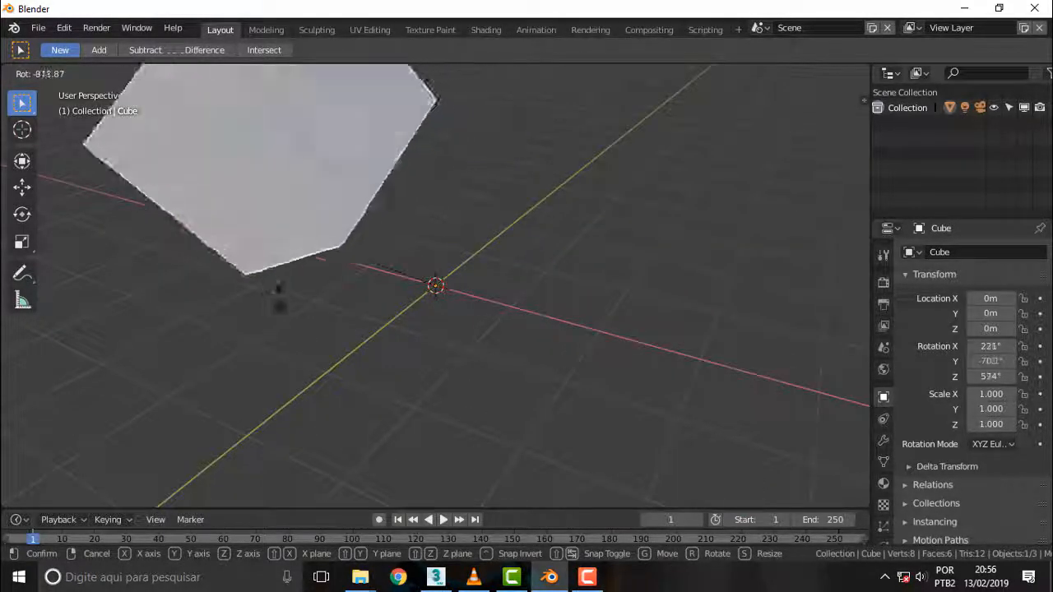
key(Escape)
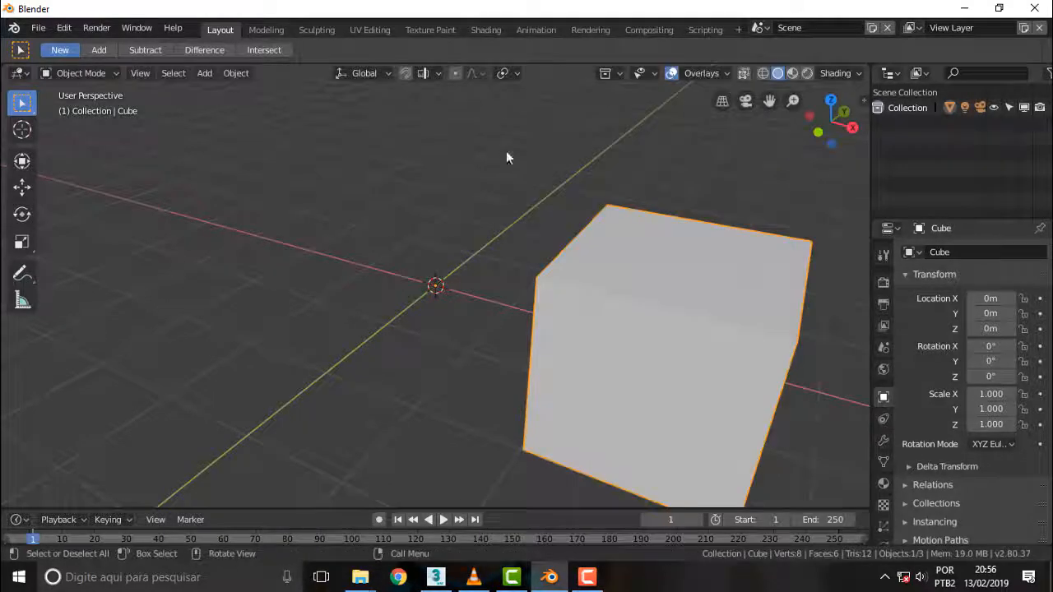
Examine the shifted cube's position relative to its origin point
mouse_move(559, 165)
middle_down()
mouse_move(414, 190)
mouse_move(581, 196)
mouse_move(571, 181)
mouse_move(578, 157)
middle_up()
scroll(546, 199, up, 2)
scroll(545, 203, down, 3)
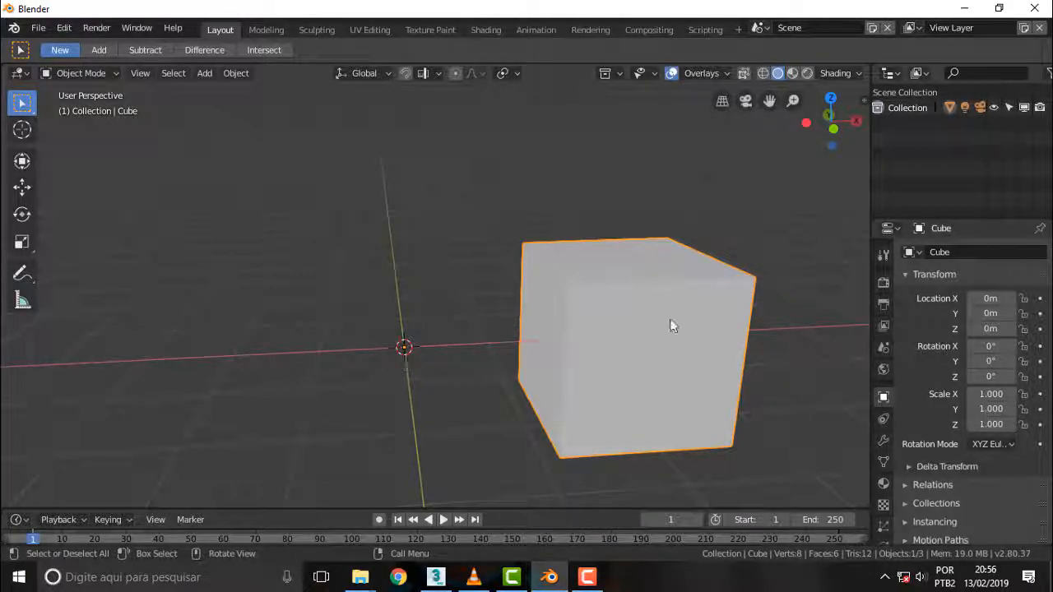
scroll(672, 309, down, 3)
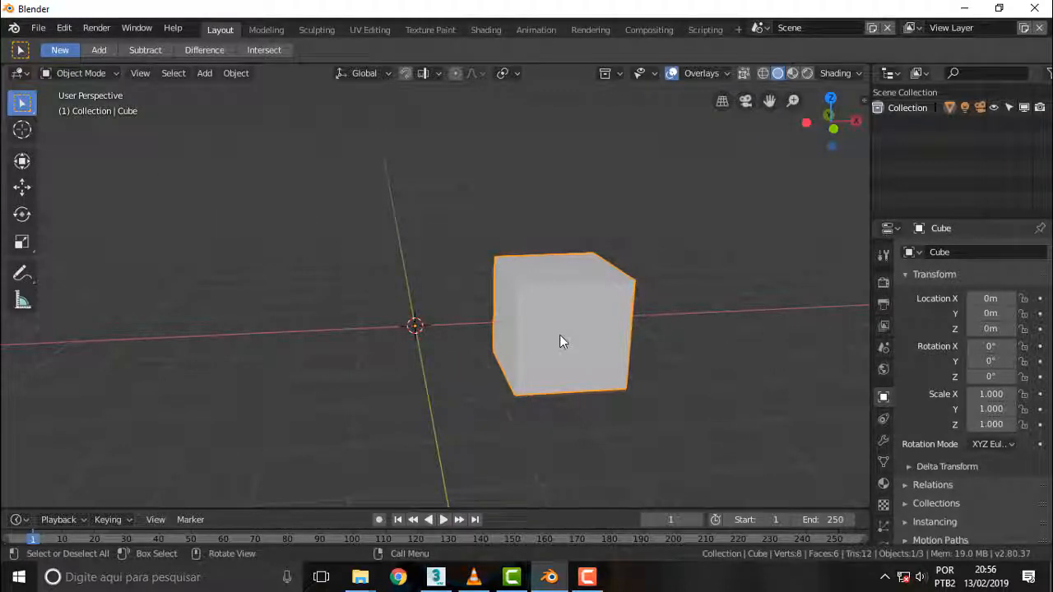
scroll(507, 294, up, 2)
scroll(507, 295, down, 1)
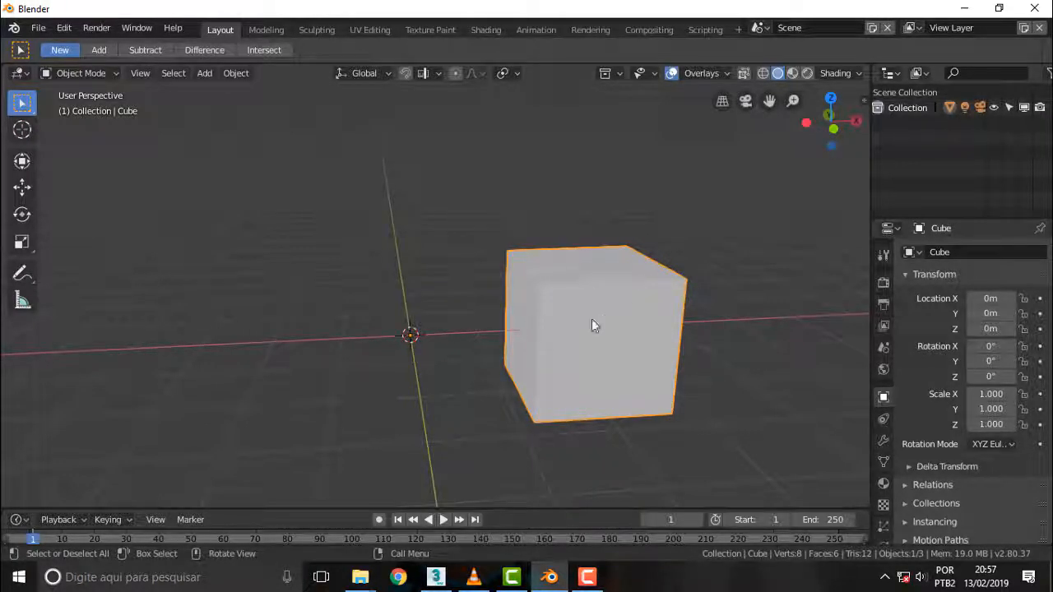
mouse_move(553, 364)
middle_down()
mouse_move(678, 374)
mouse_move(538, 367)
middle_up()
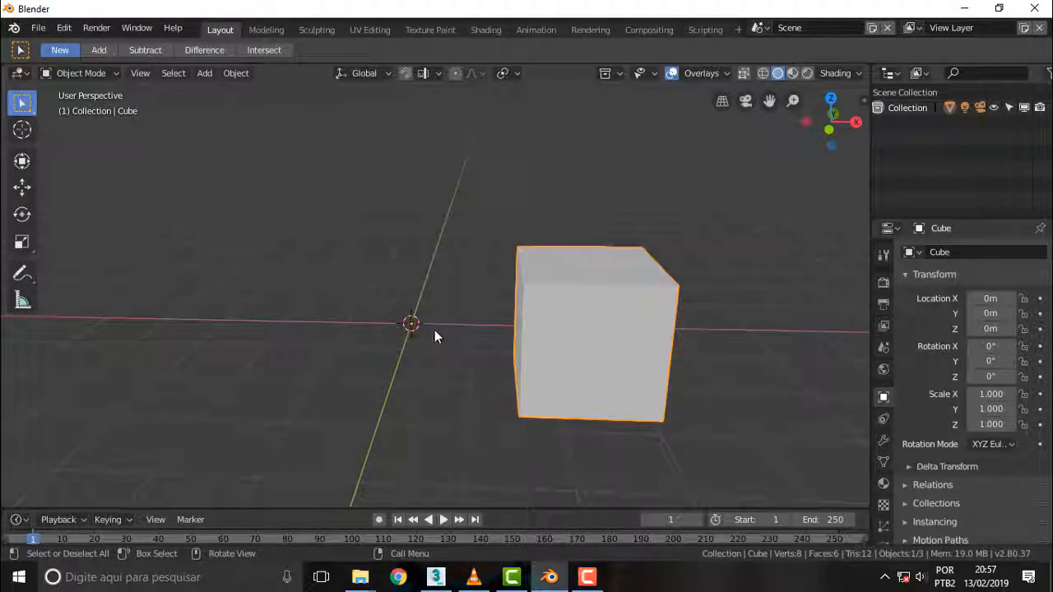
scroll(582, 332, down, 4)
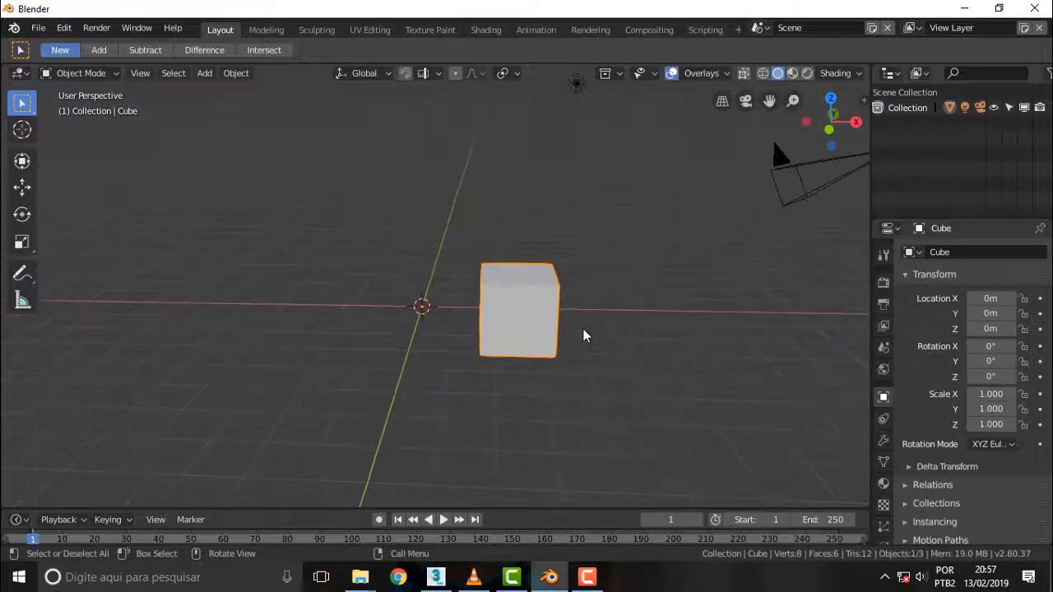
scroll(584, 333, up, 4)
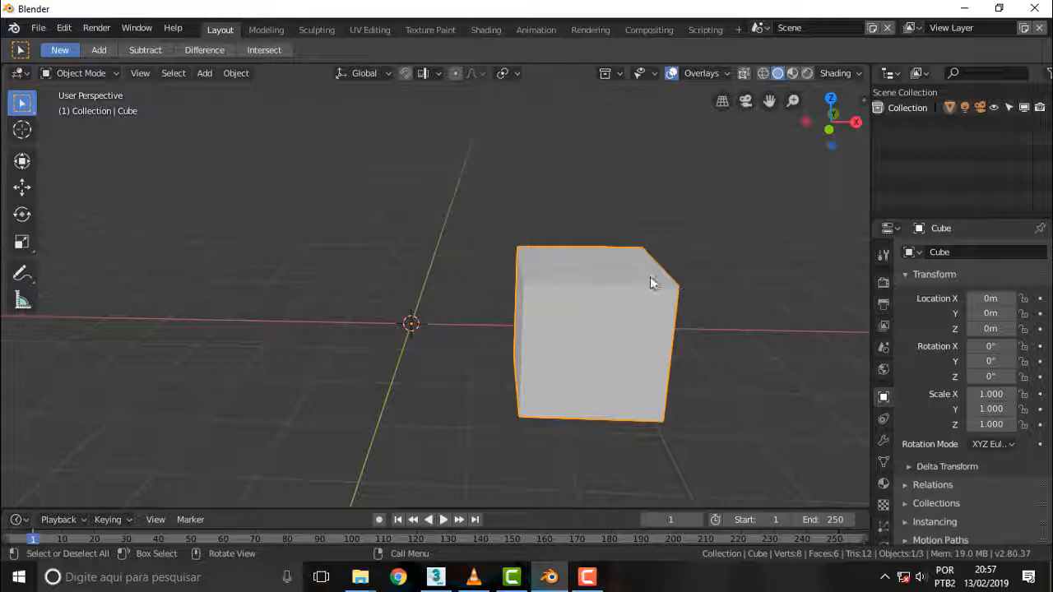
scroll(623, 288, down, 2)
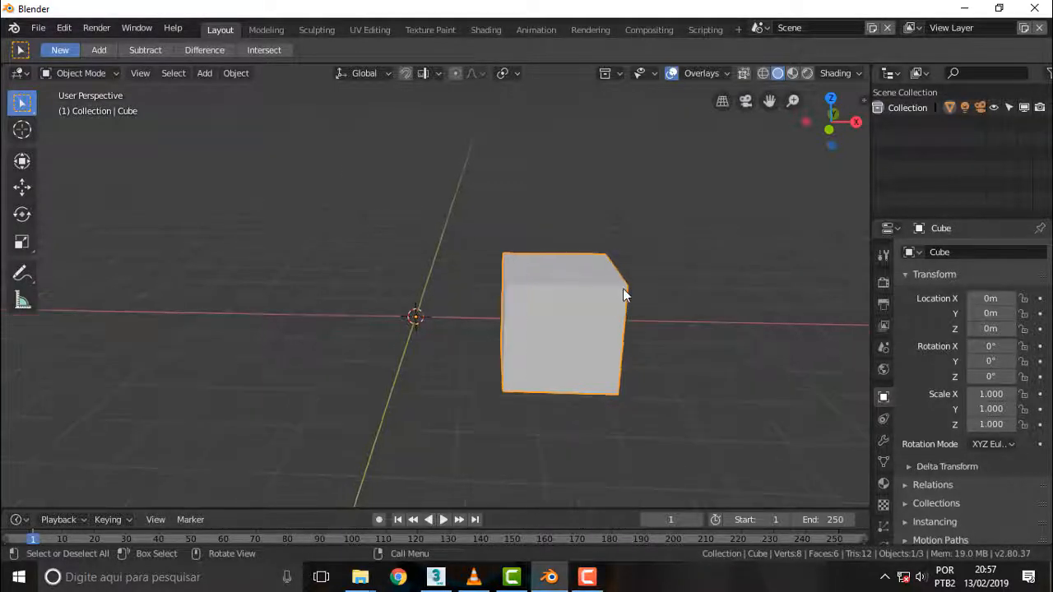
scroll(622, 288, up, 2)
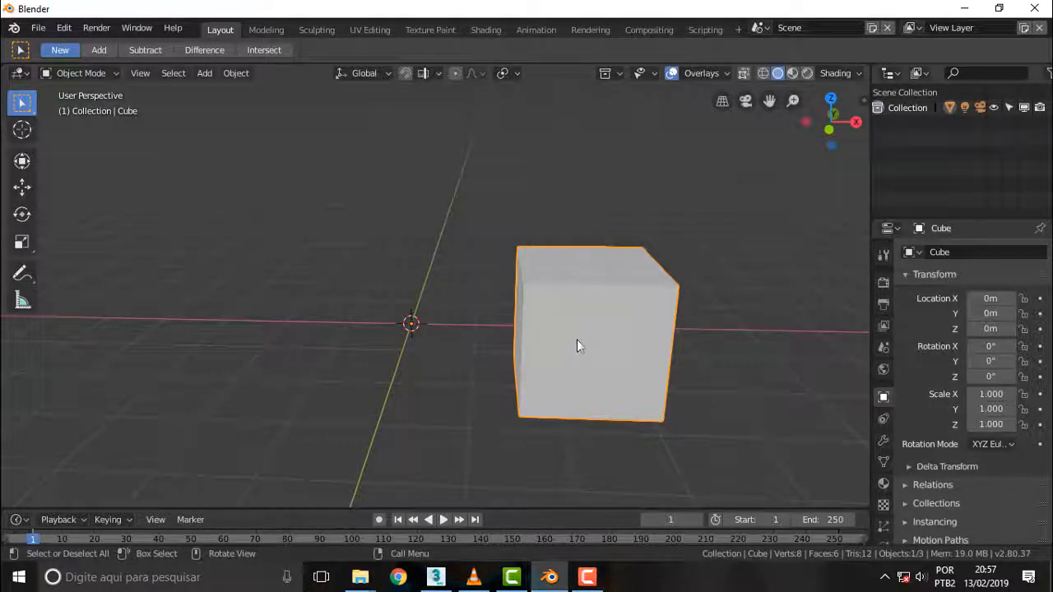
middle_drag(576, 338, 494, 207)
scroll(644, 242, down, 2)
scroll(645, 241, up, 3)
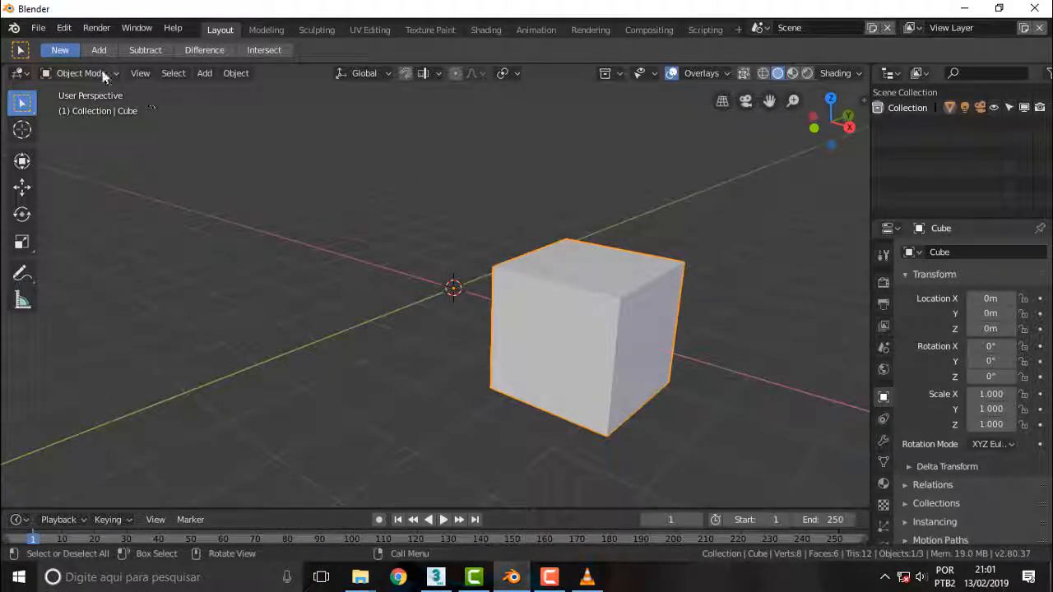
Start a new scene from the General template
click(38, 27)
mouse_move(74, 48)
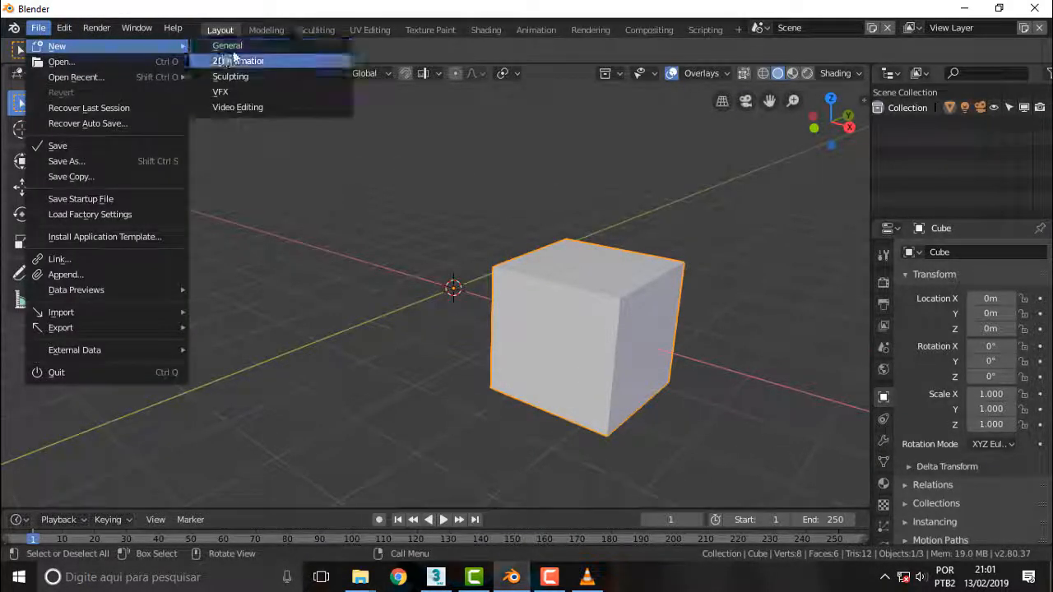
click(228, 46)
middle_drag(534, 234, 568, 252)
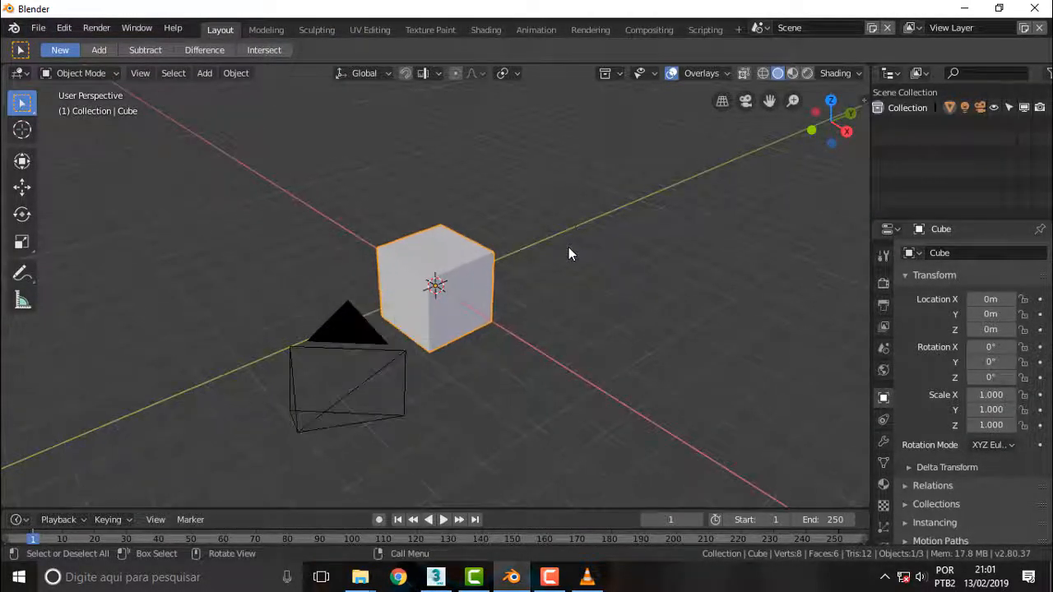
Duplicate the default cube and place the copy at about X 1.45 m, Y 4.10 m, Z 2.35 m
click(503, 272)
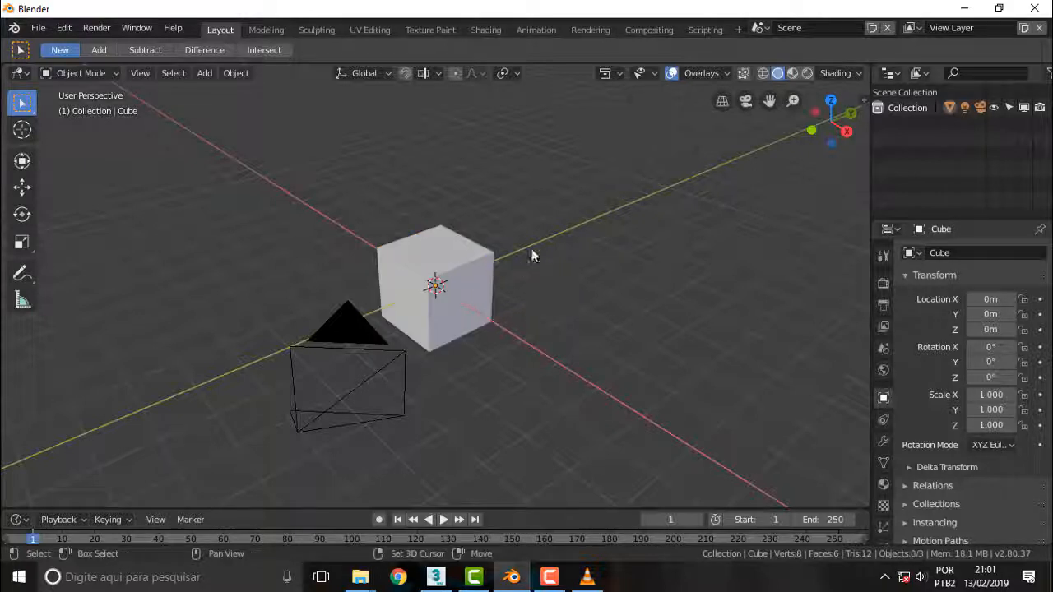
key(shift+d)
click(455, 272)
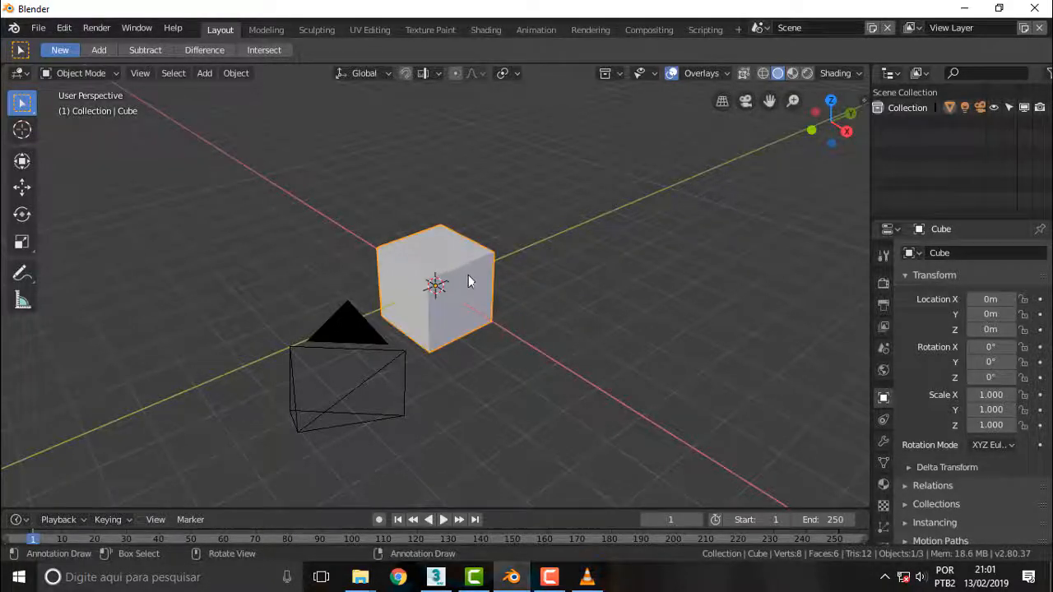
key(shift+d)
click(648, 170)
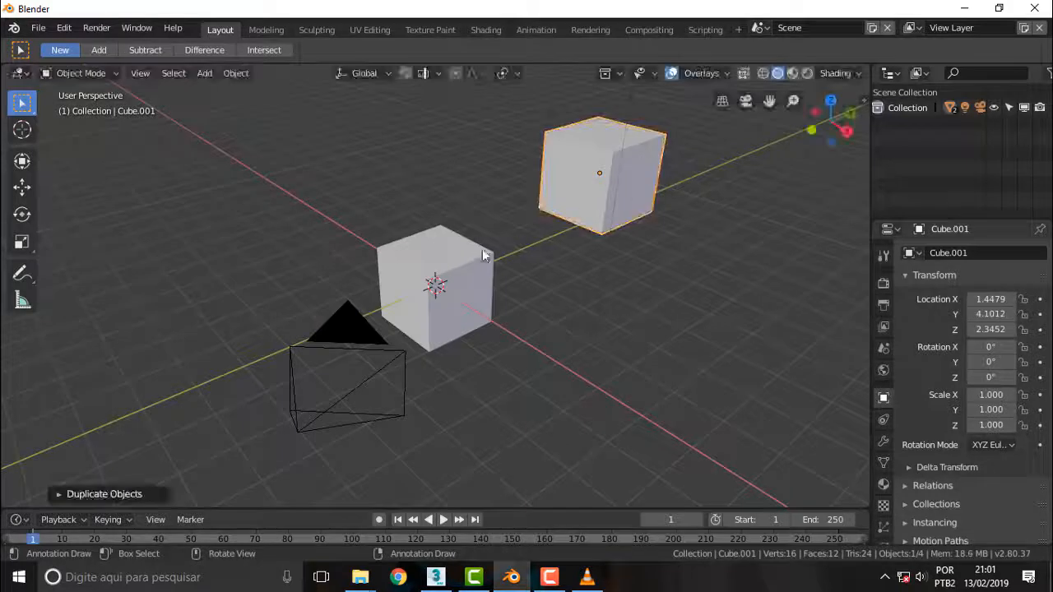
Snap the duplicated cube to the grid
key(shift+s)
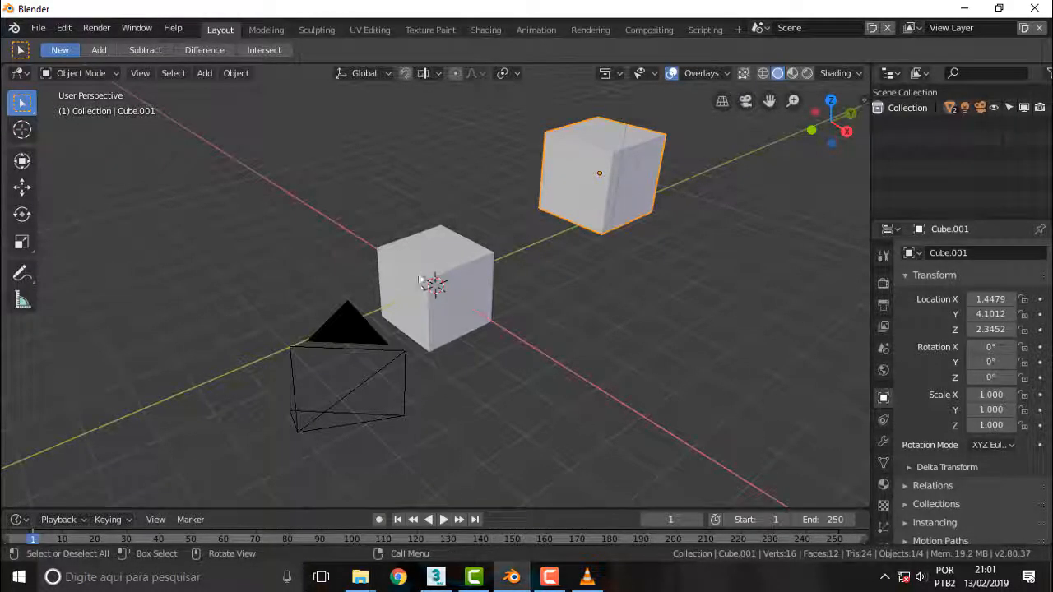
key(shift+s)
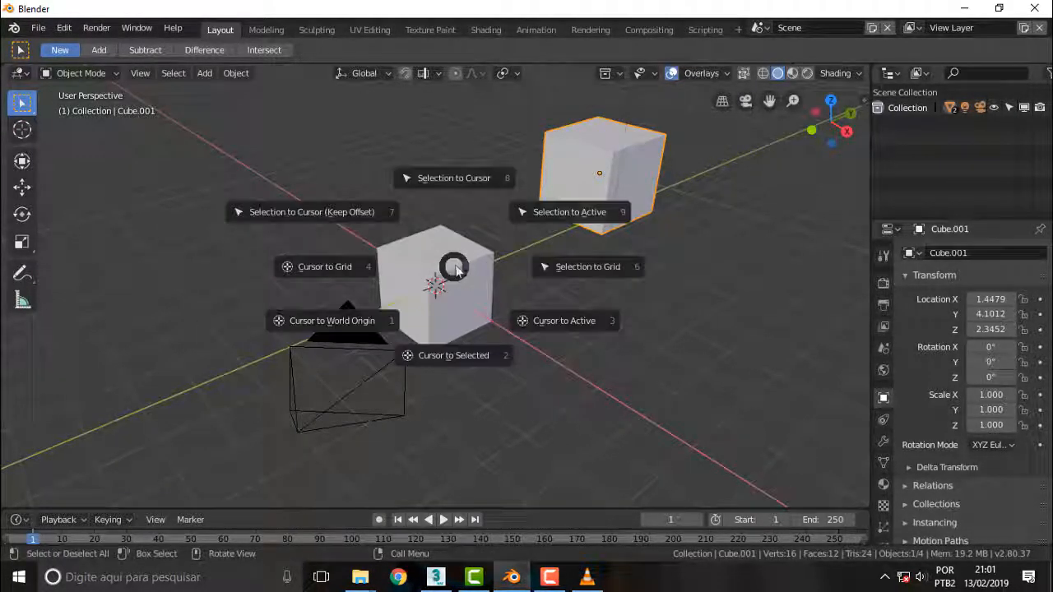
click(677, 257)
Duplicate the central cube again and place the copy at about X -4.24 m, Y -2.74 m, Z 2.72 m
click(459, 266)
key(shift+s)
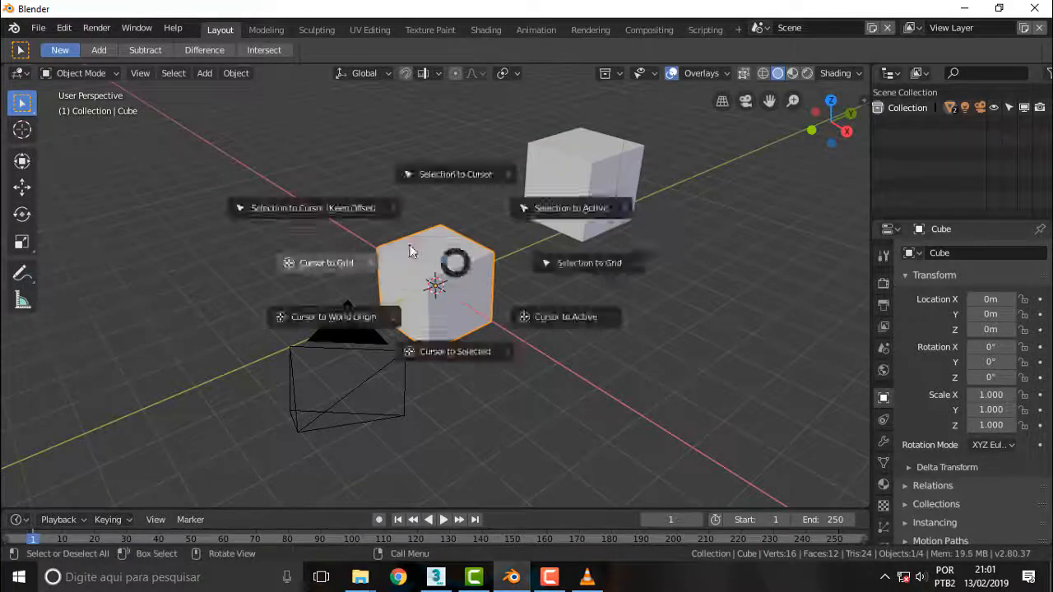
key(shift+d)
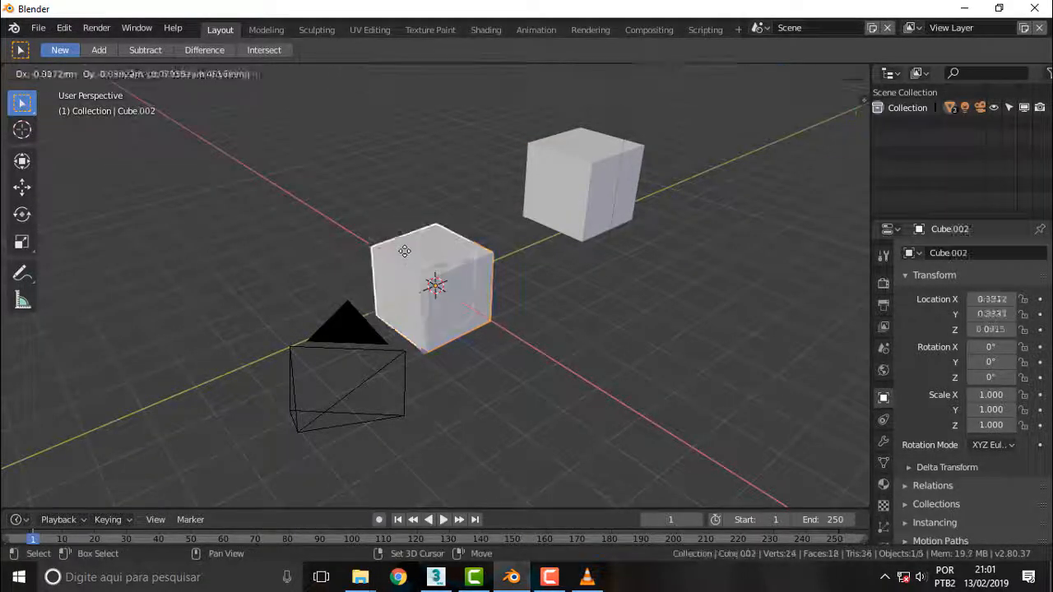
click(235, 132)
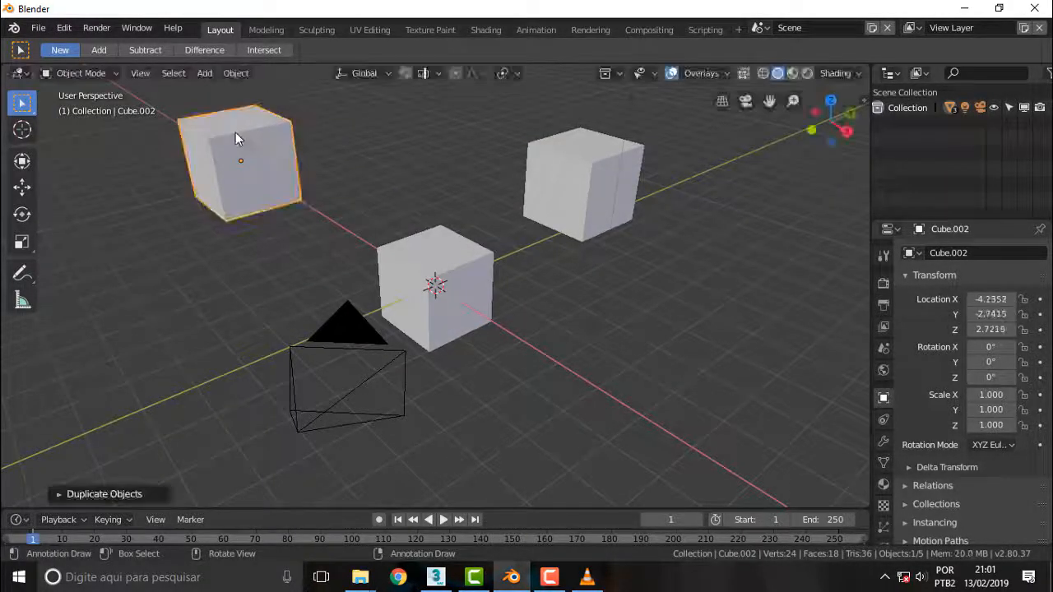
Duplicate the cube on the negative X side and place the copy at about X 5.10 m, Y -3.08 m, Z -0.32 m
middle_drag(465, 174, 478, 194)
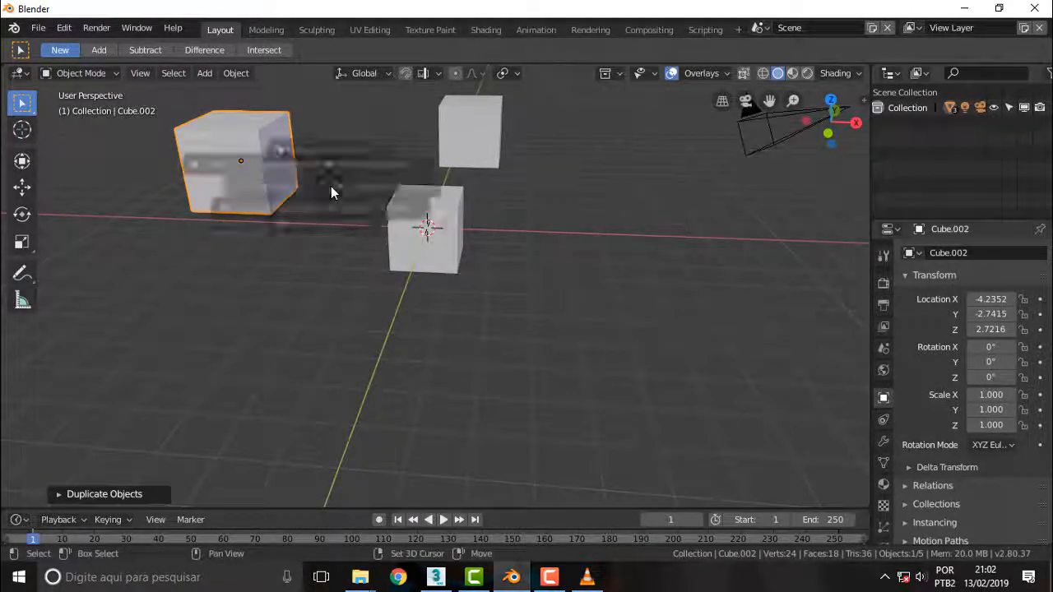
key(shift+d)
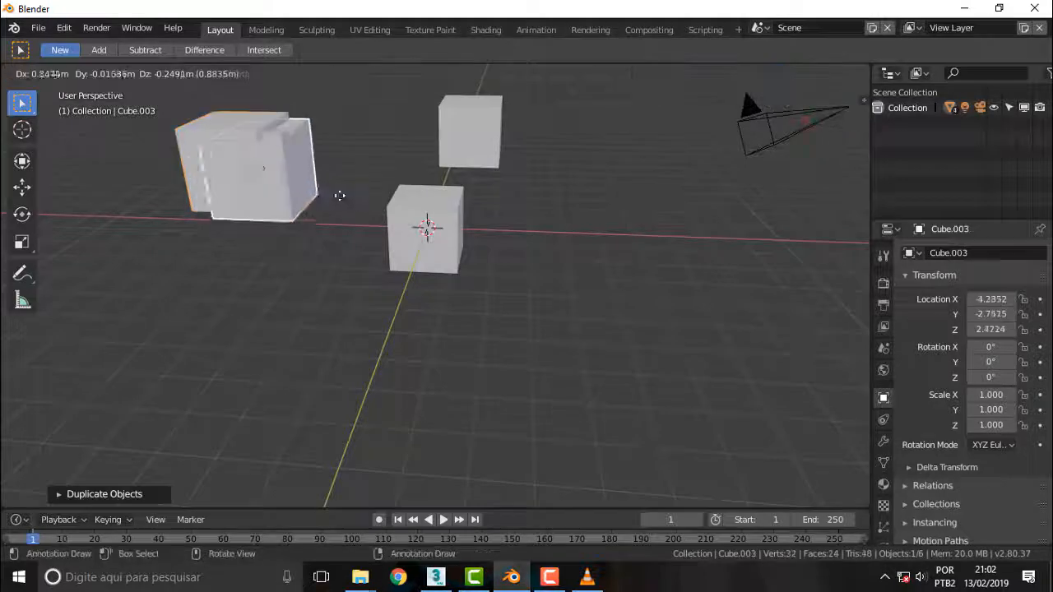
click(667, 303)
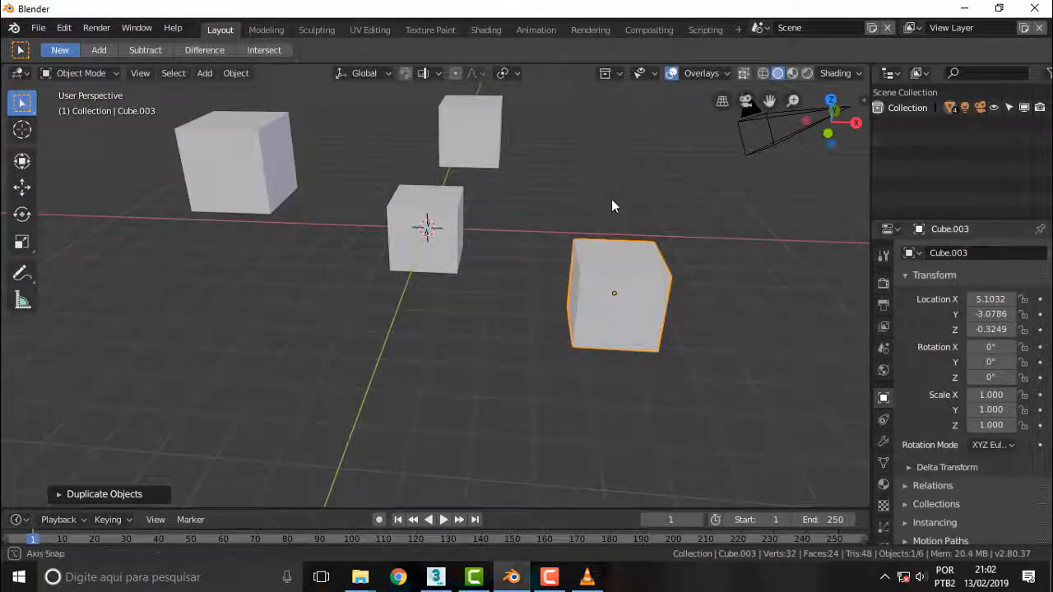
Select all four cubes and try rotating them together
mouse_move(611, 199)
middle_down()
mouse_move(466, 201)
mouse_move(438, 171)
mouse_move(611, 195)
middle_up()
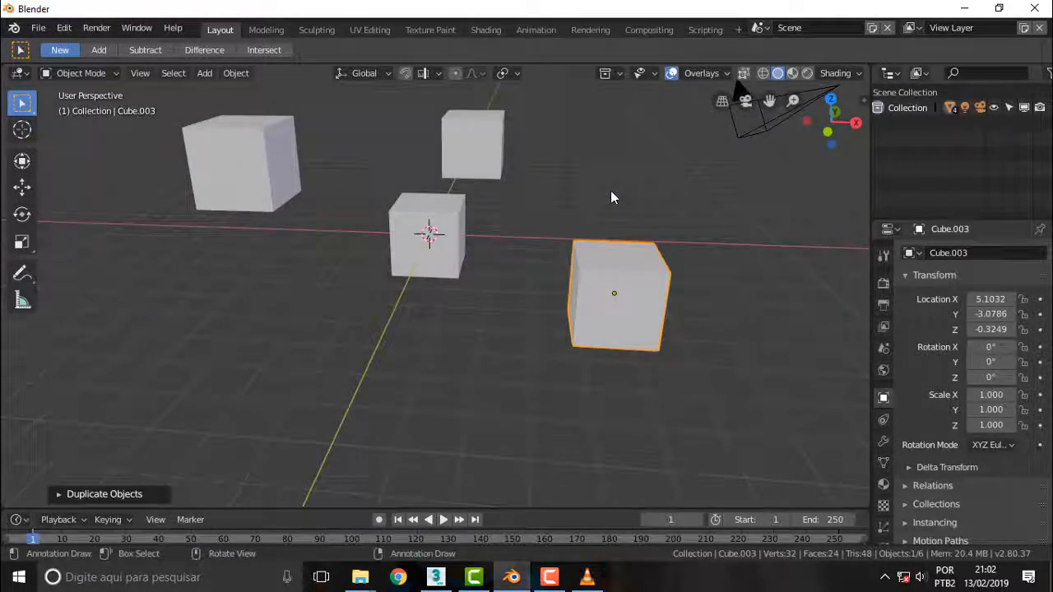
click(469, 157)
shift+click(582, 272)
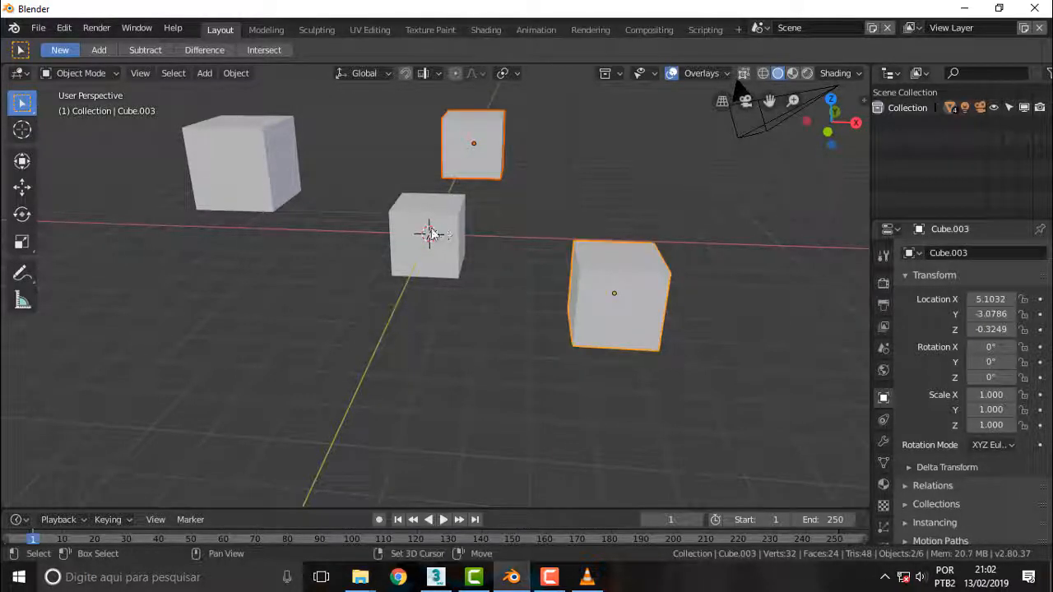
shift+click(423, 226)
shift+click(251, 166)
key(r)
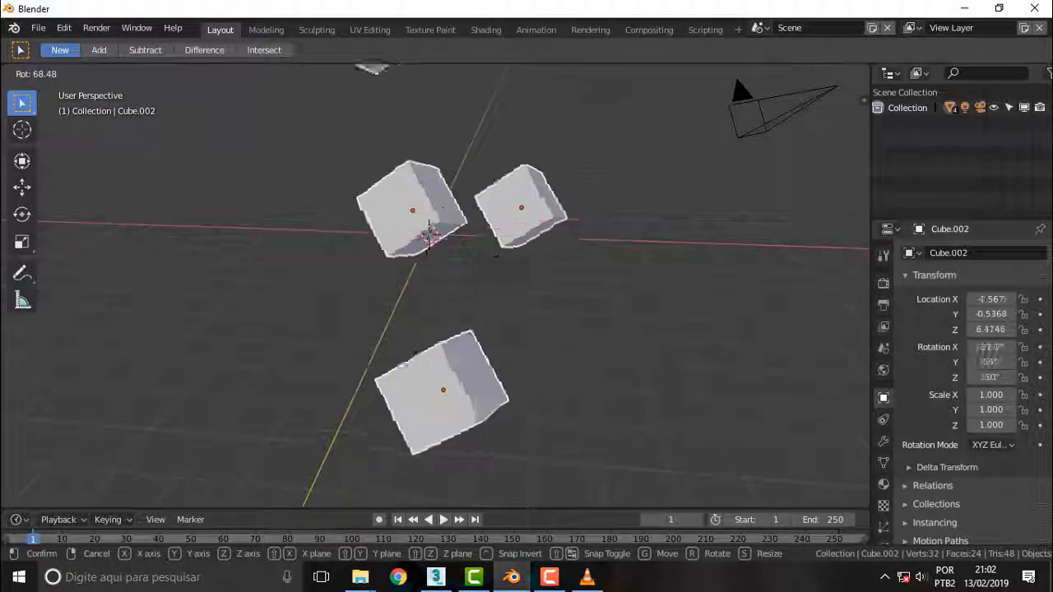
key(Escape)
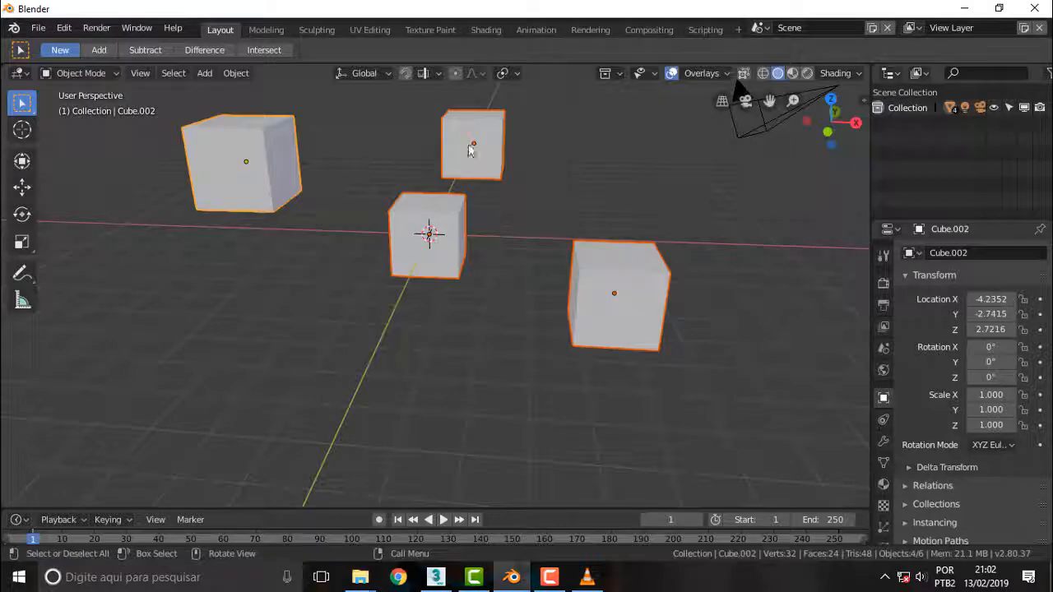
Parent the cube farthest along positive Y and the cube on the negative X side to the central cube with the Object option
middle_drag(691, 201, 565, 284)
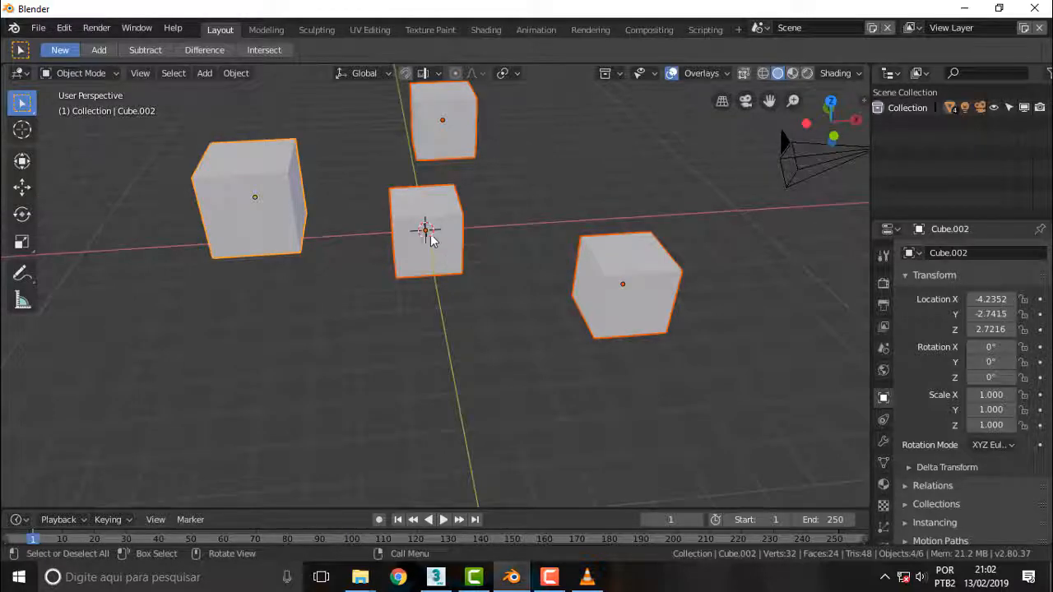
scroll(580, 198, down, 2)
scroll(578, 197, up, 3)
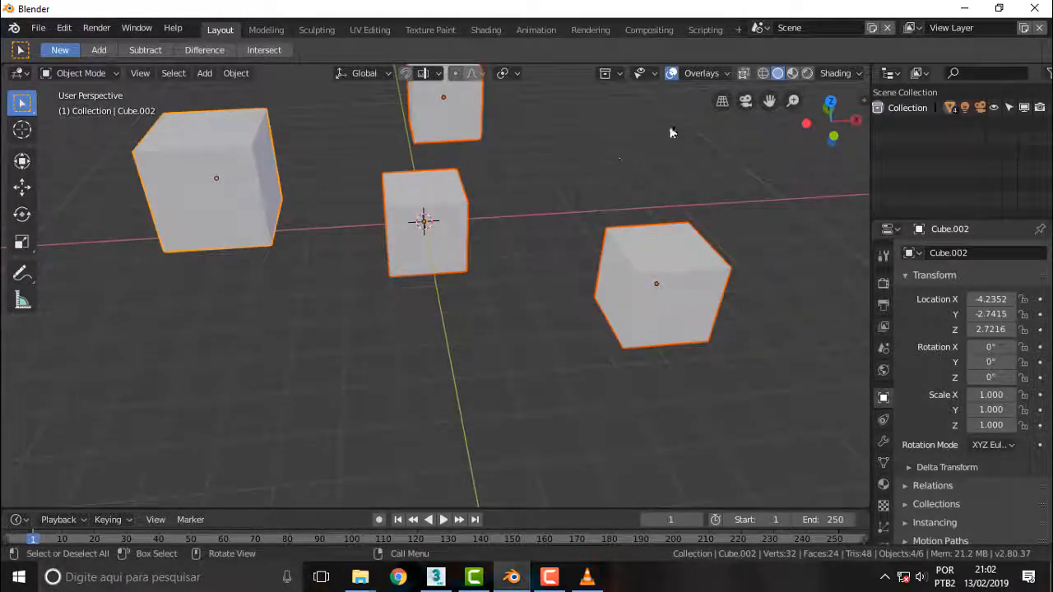
drag(769, 101, 585, 170)
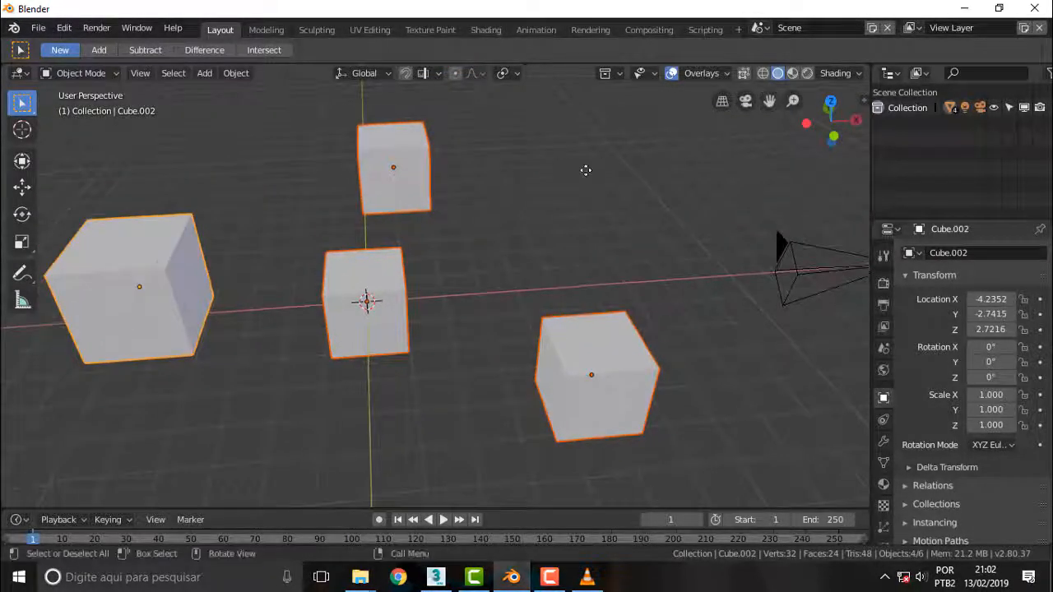
click(585, 171)
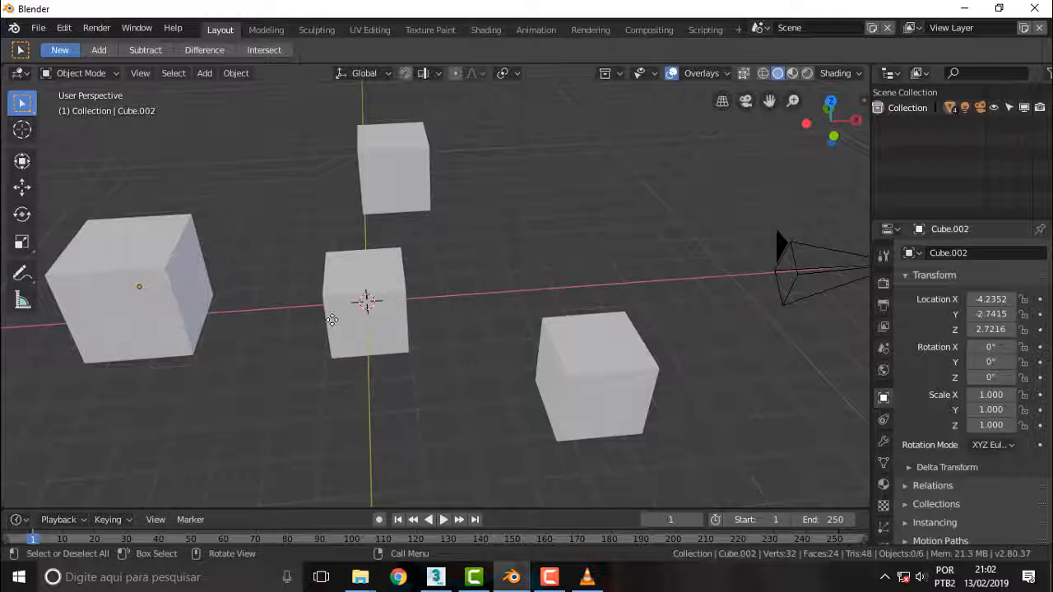
click(391, 176)
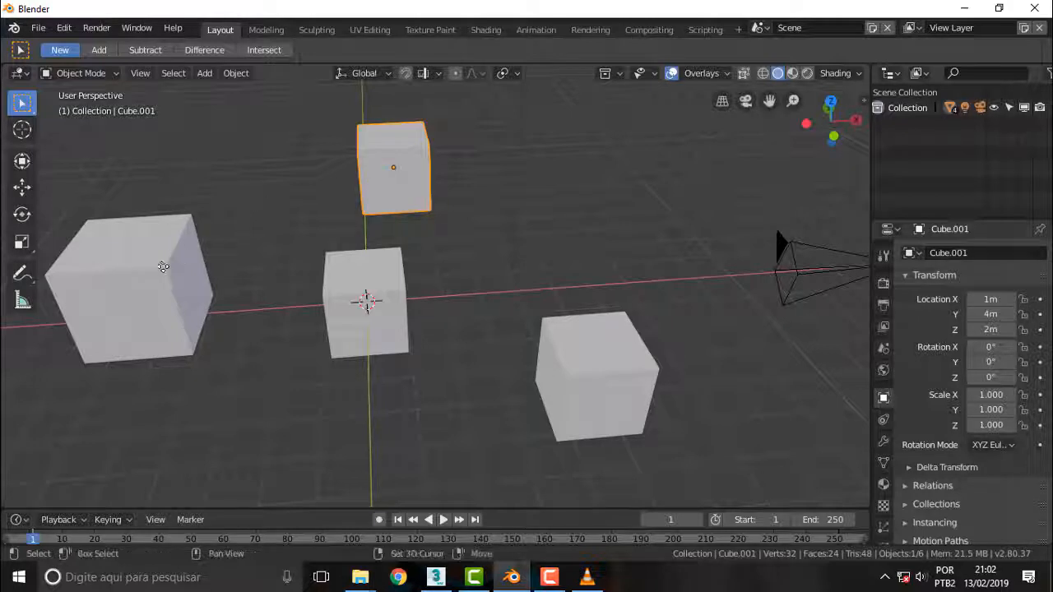
shift+click(161, 270)
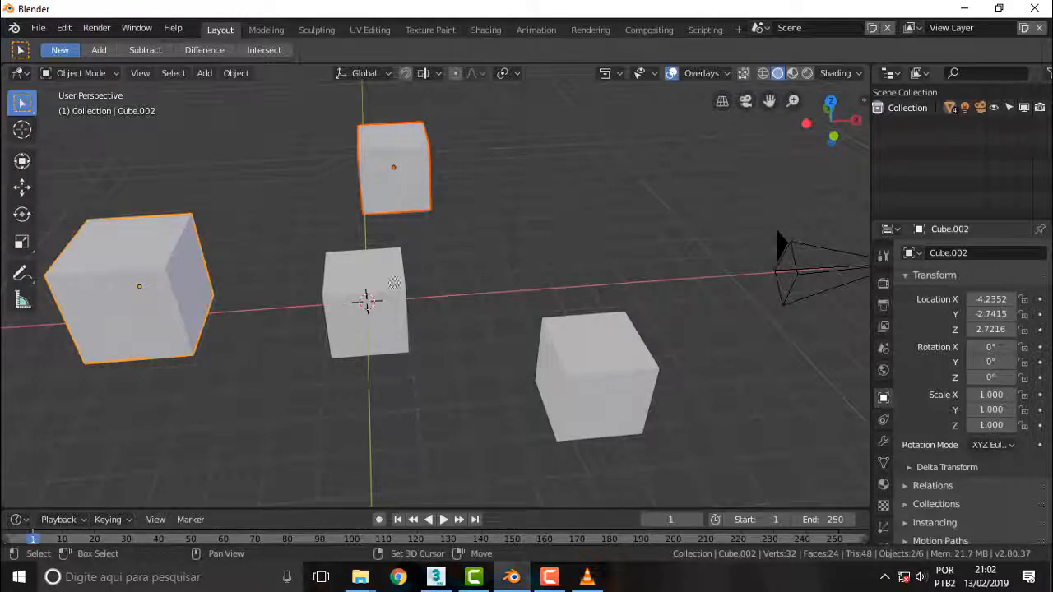
shift+click(394, 292)
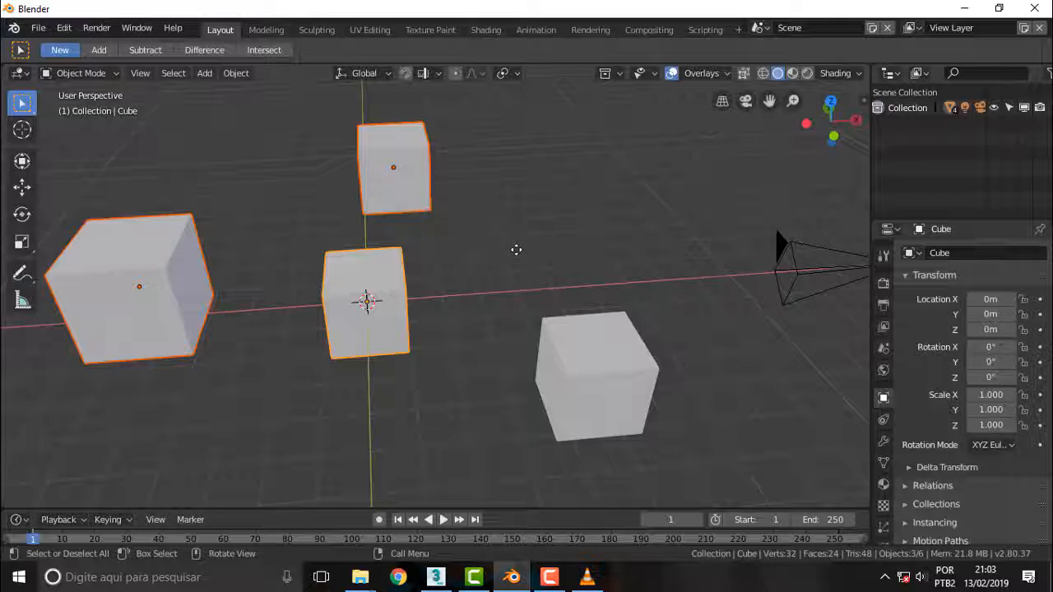
key(ctrl+p)
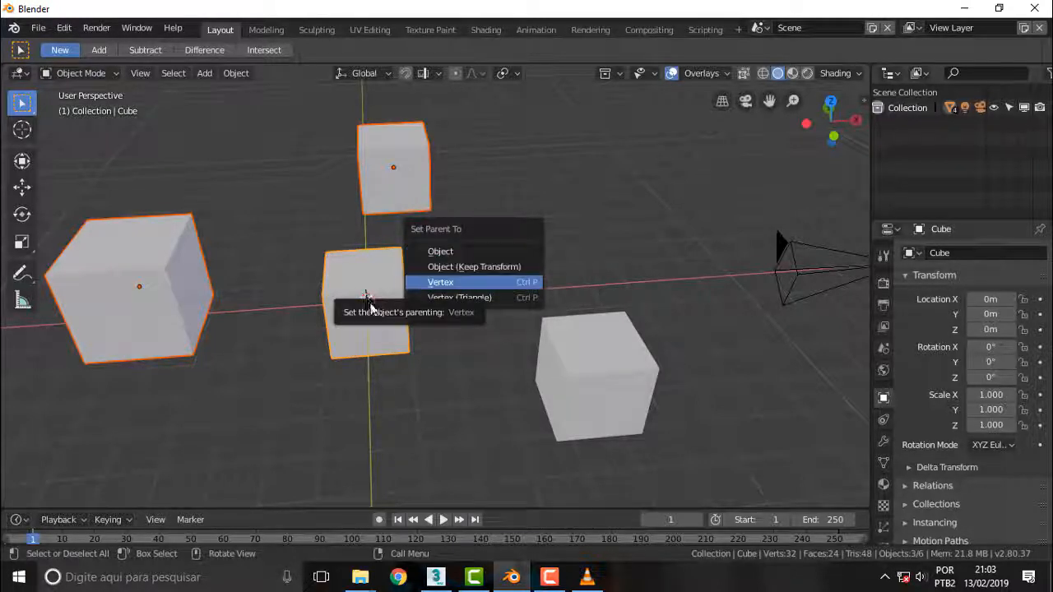
click(456, 282)
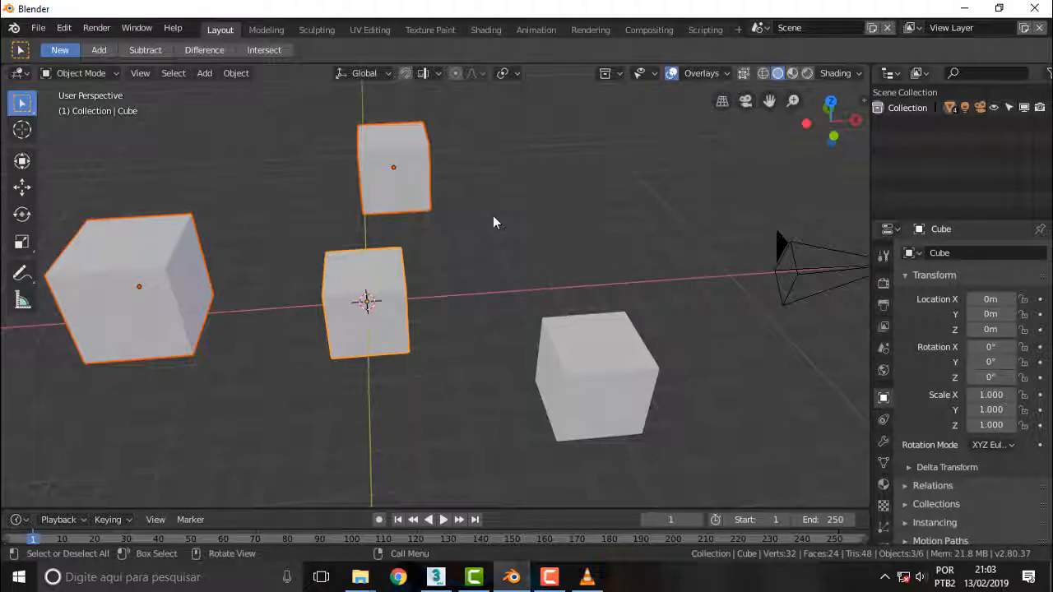
key(ctrl+p)
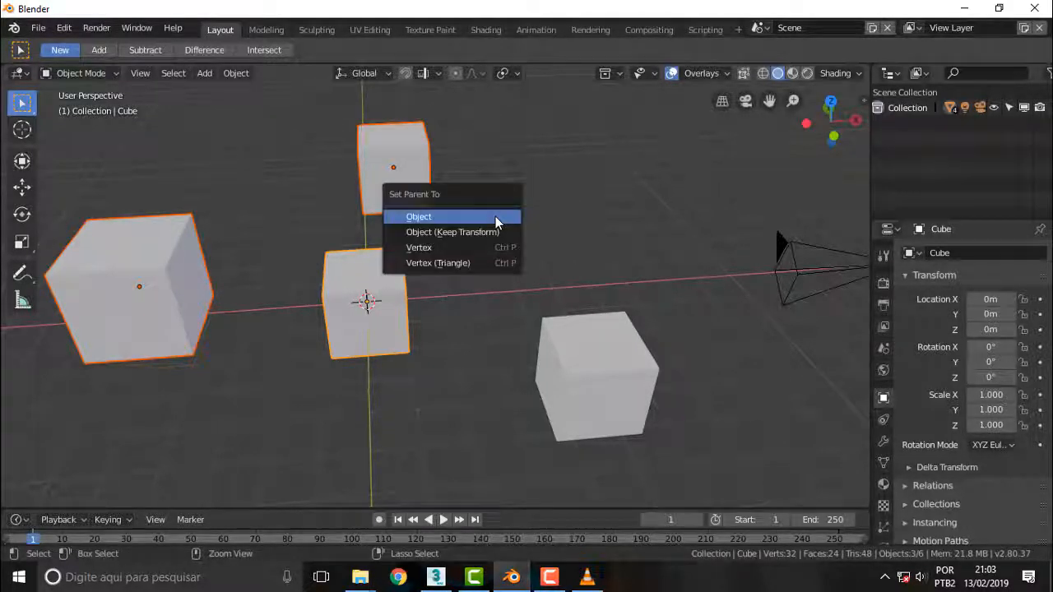
click(453, 221)
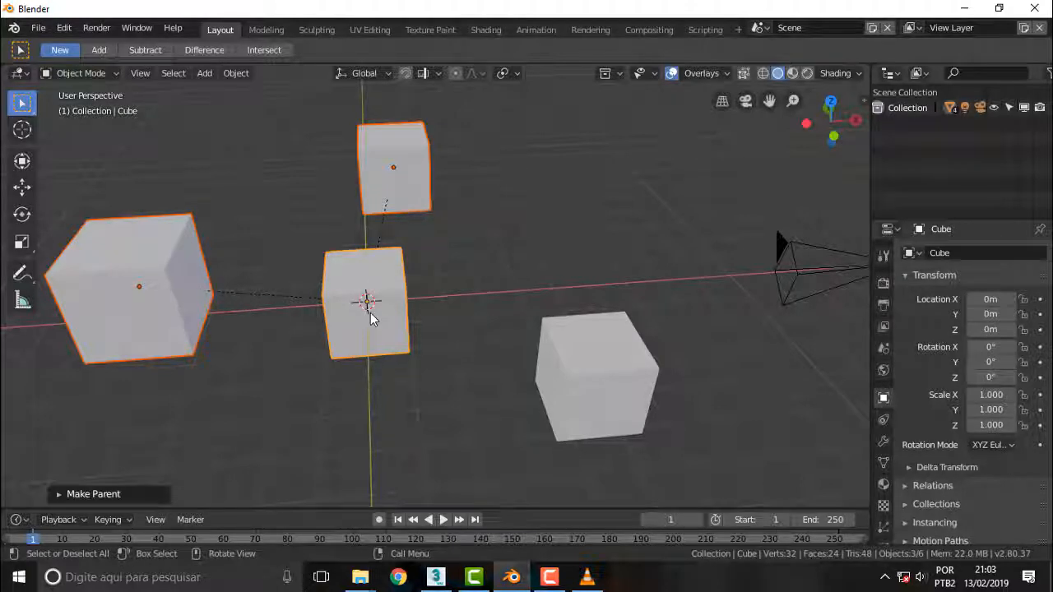
Select only the central parent cube and try rotating it together with its two child cubes
middle_drag(485, 241, 476, 214)
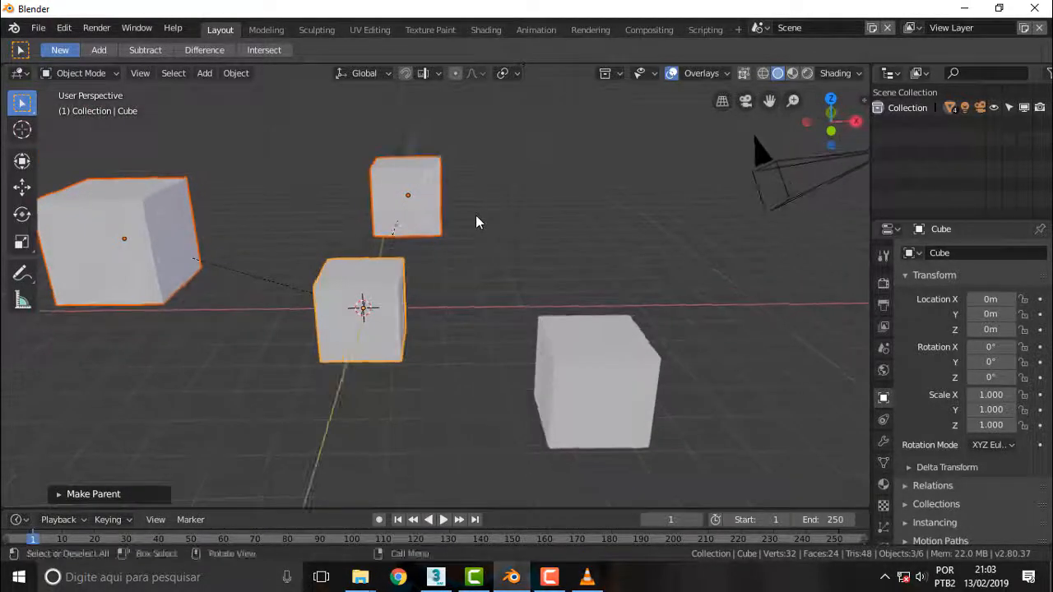
click(547, 272)
click(399, 289)
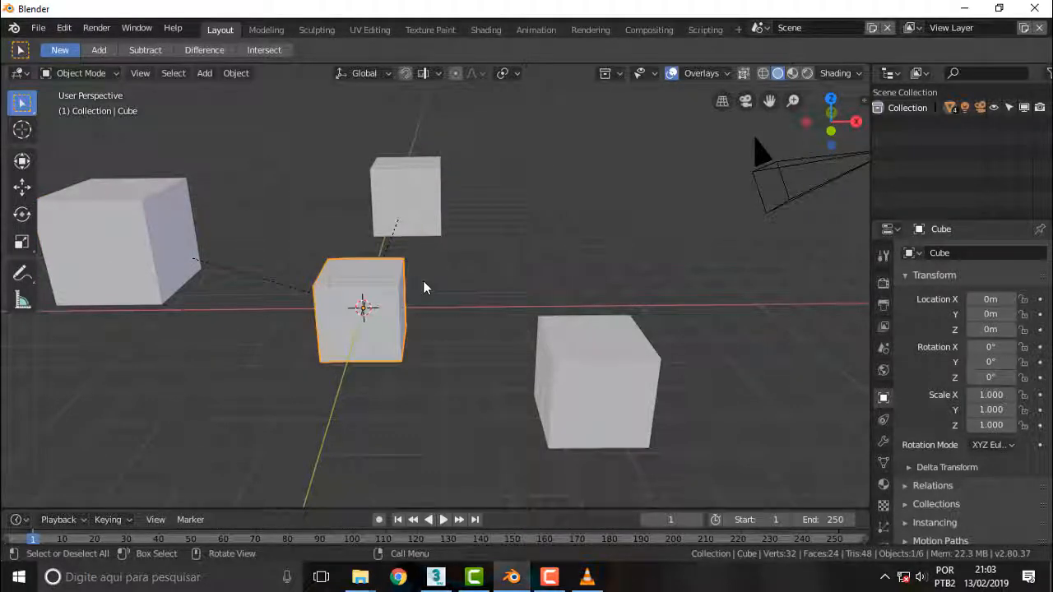
key(r)
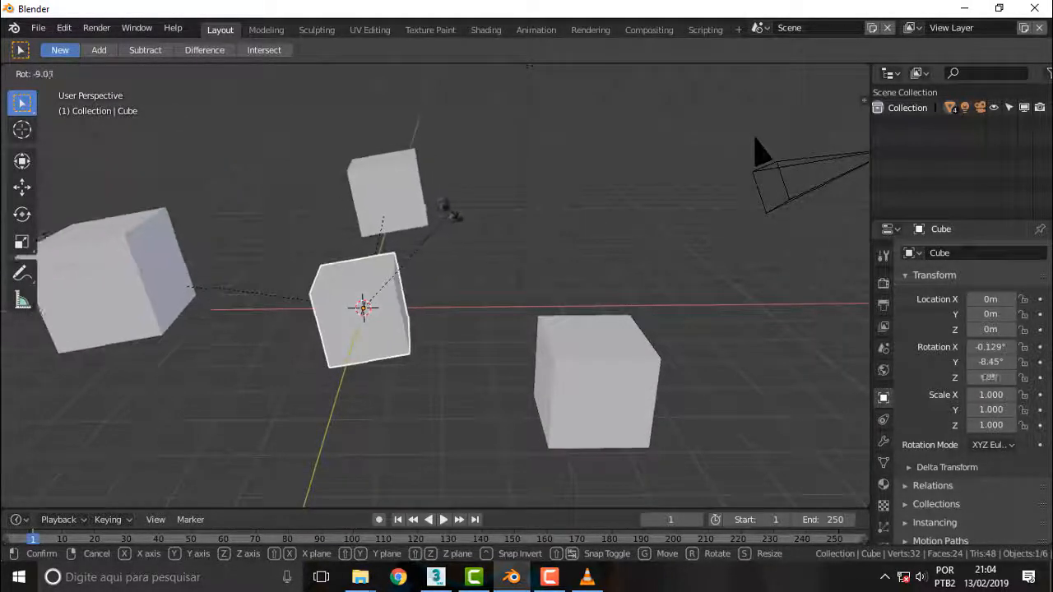
key(Escape)
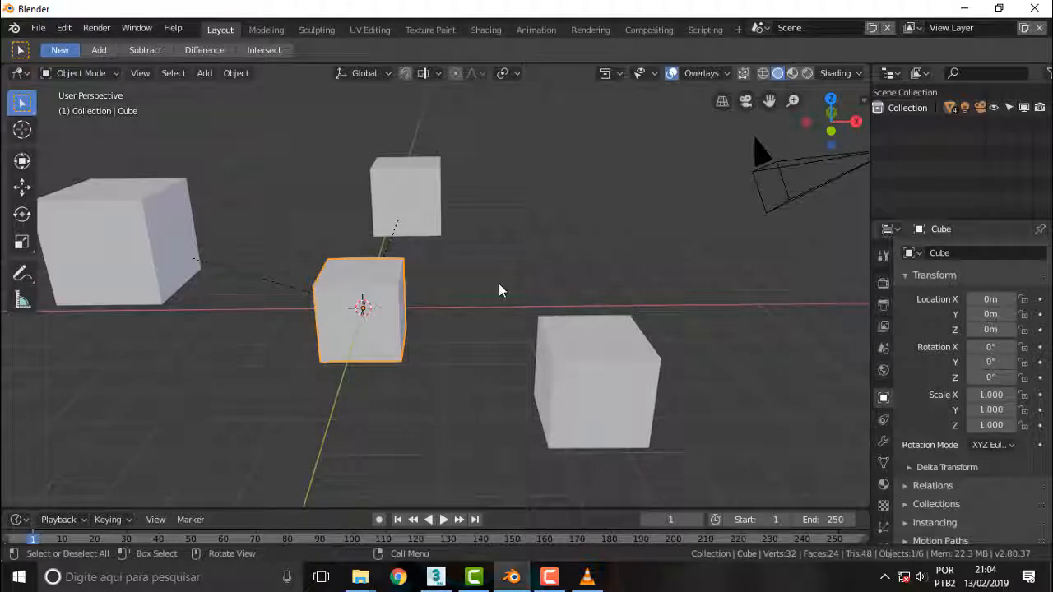
shift+click(595, 363)
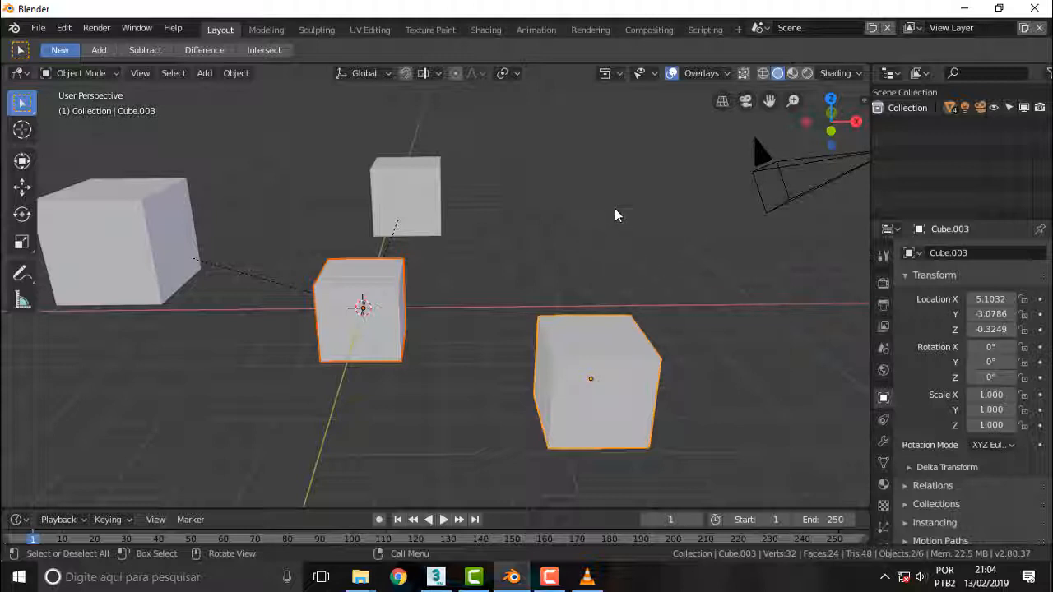
key(super+p)
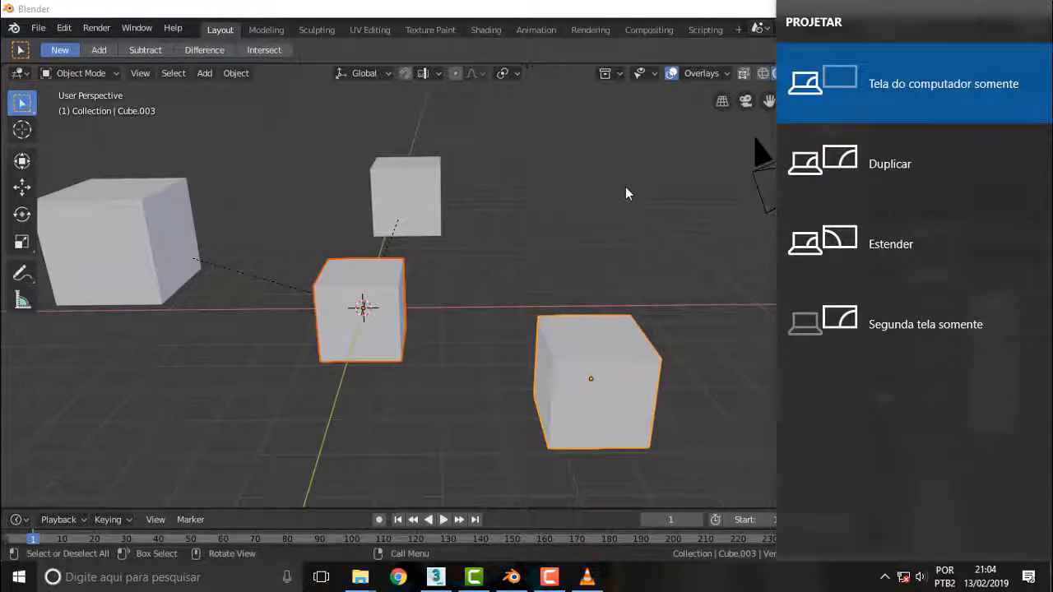
click(693, 220)
key(ctrl+p)
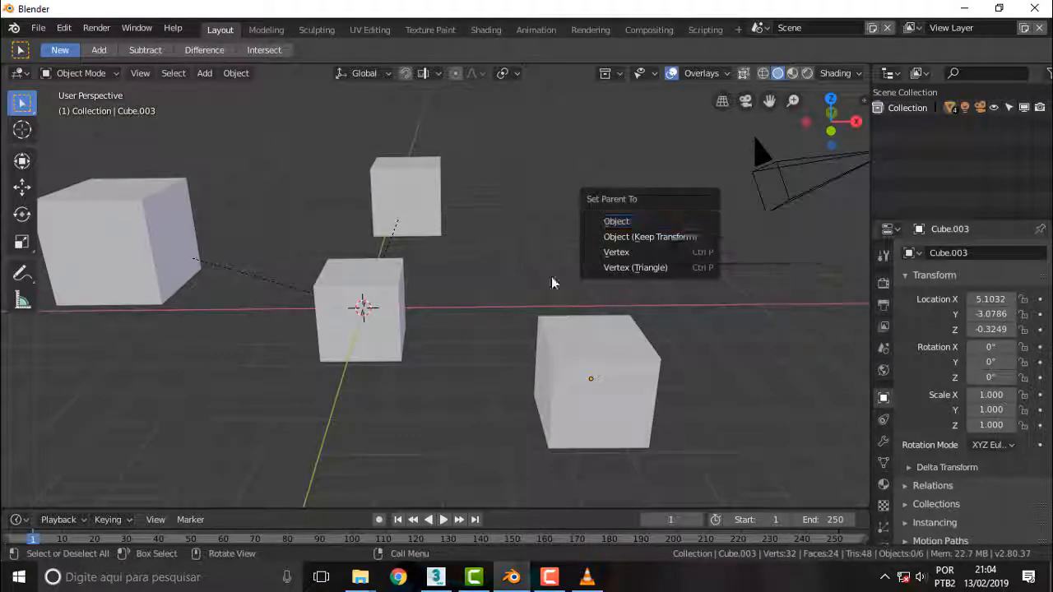
Parent the central cube to the unparented cube on the positive X side with the Object option
click(395, 313)
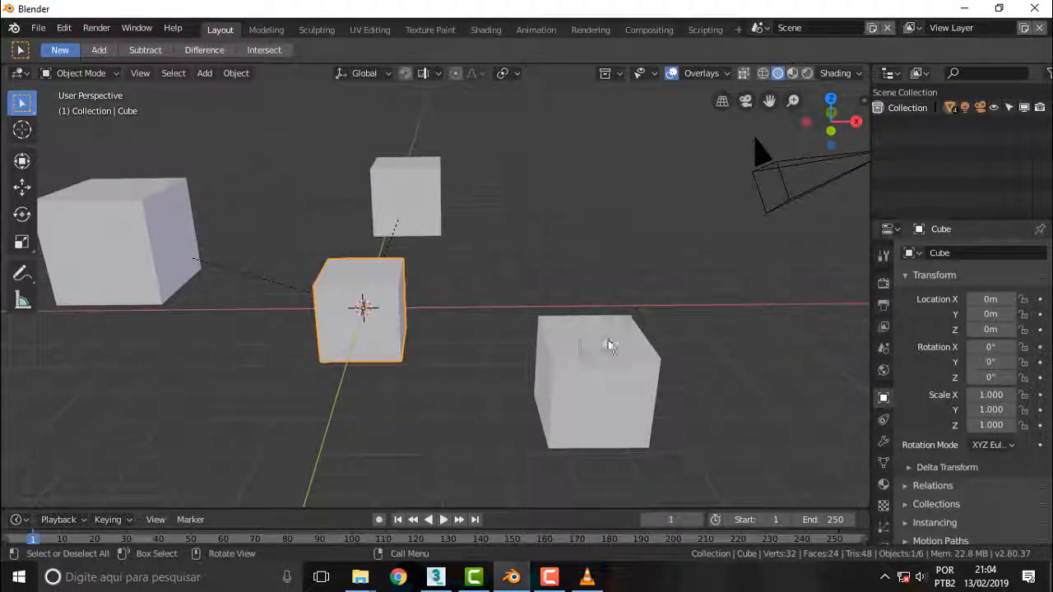
shift+click(626, 355)
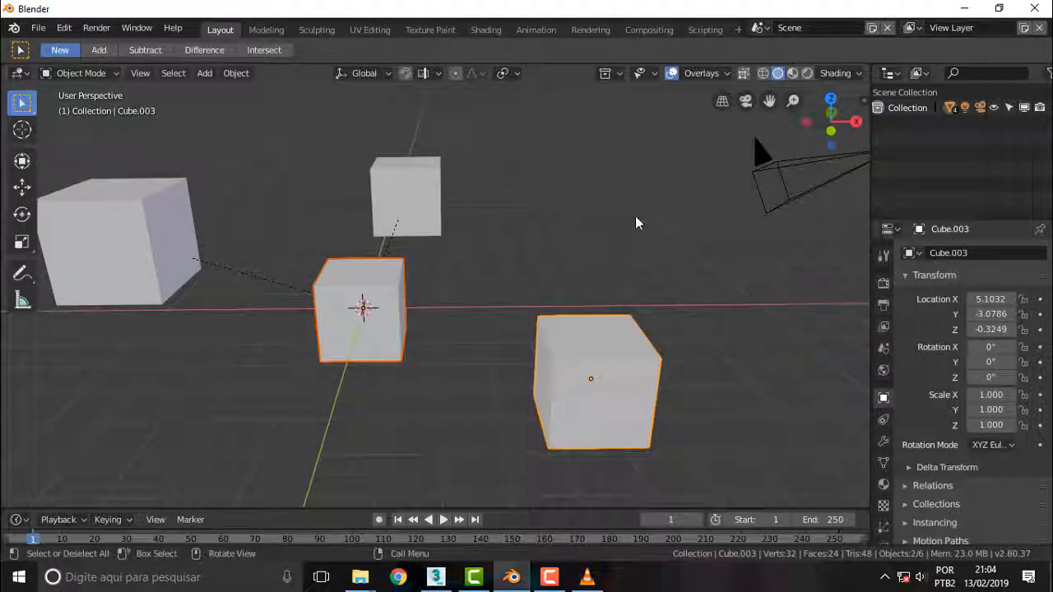
key(ctrl+p)
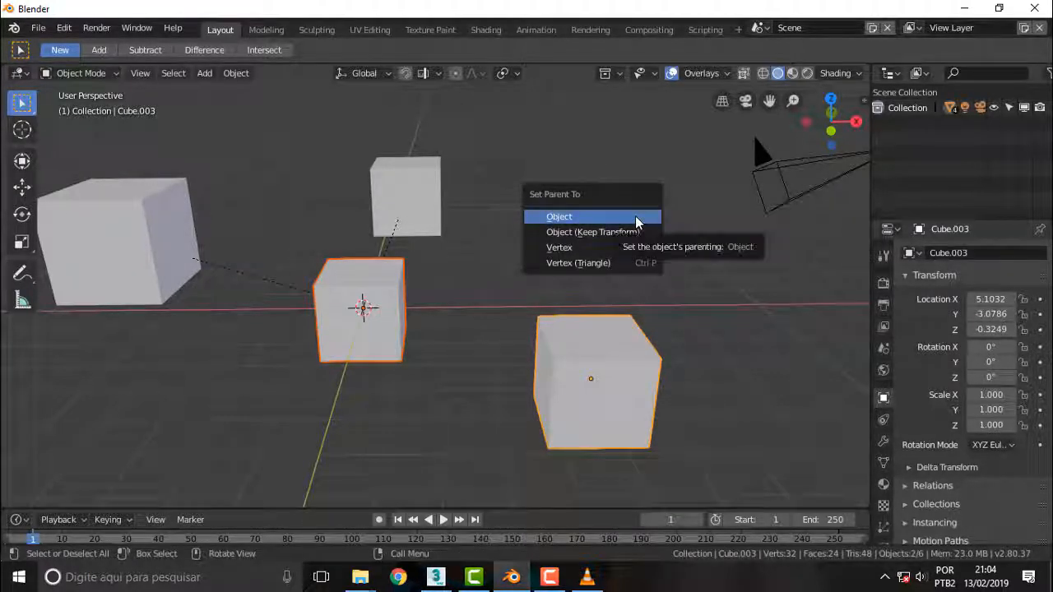
click(637, 218)
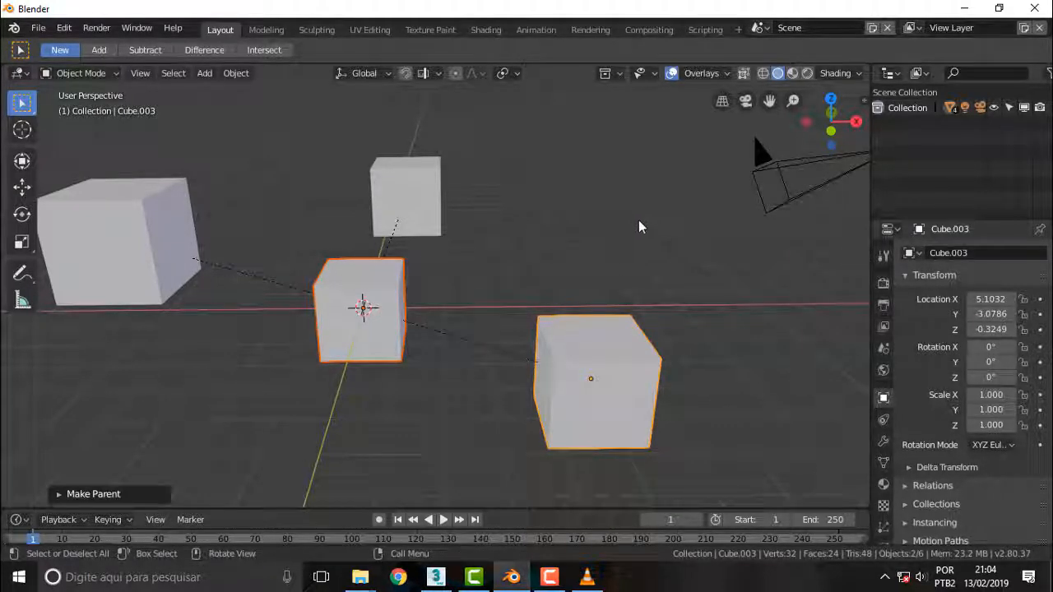
Select only the parent cube on the positive X side and try rotating it freely and around the global Z axis
click(590, 374)
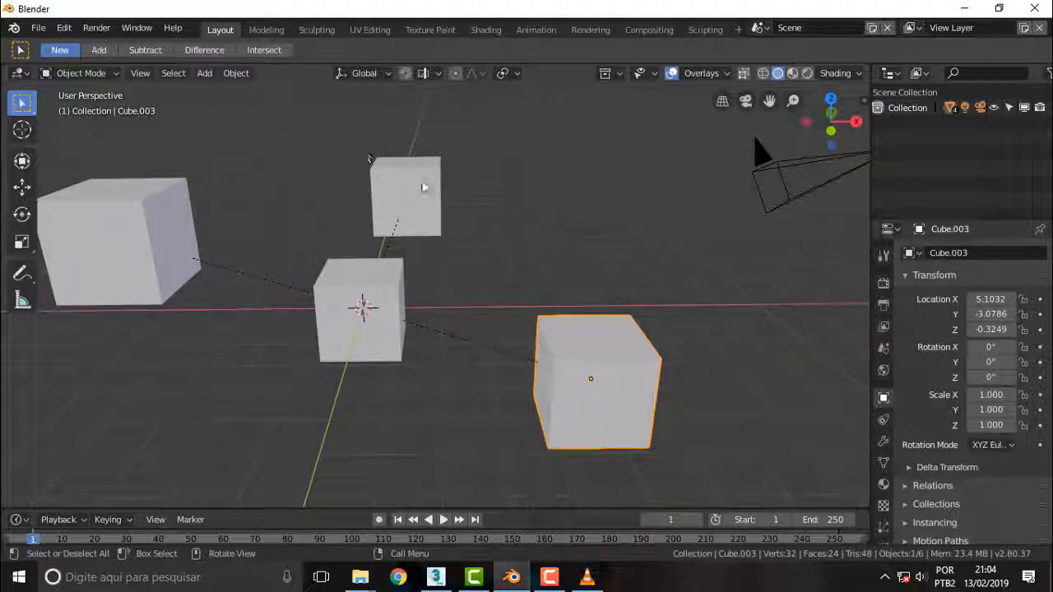
key(r)
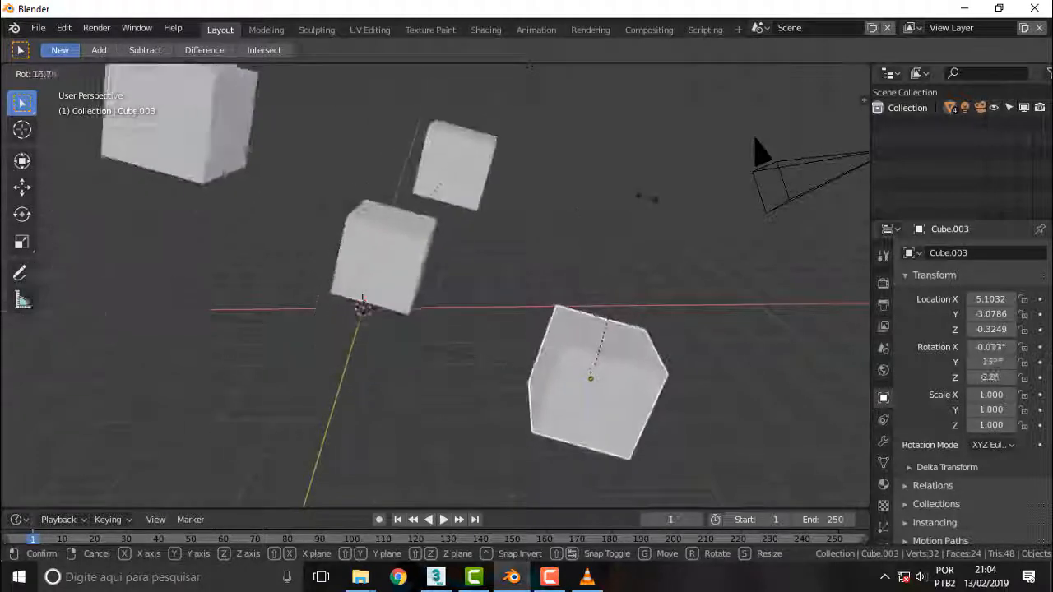
key(Escape)
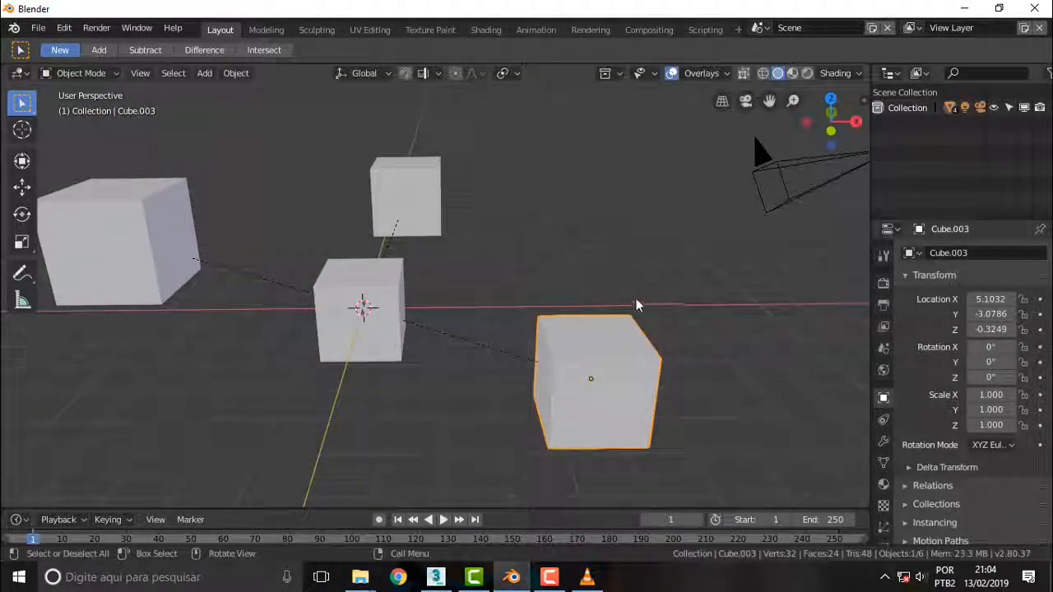
key(r)
key(z)
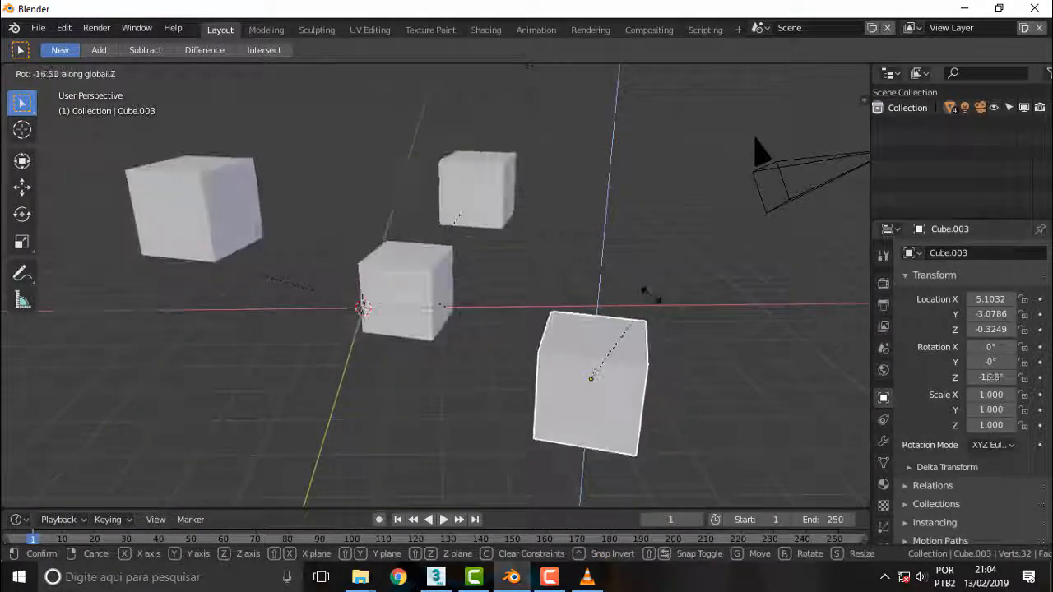
right_click(604, 215)
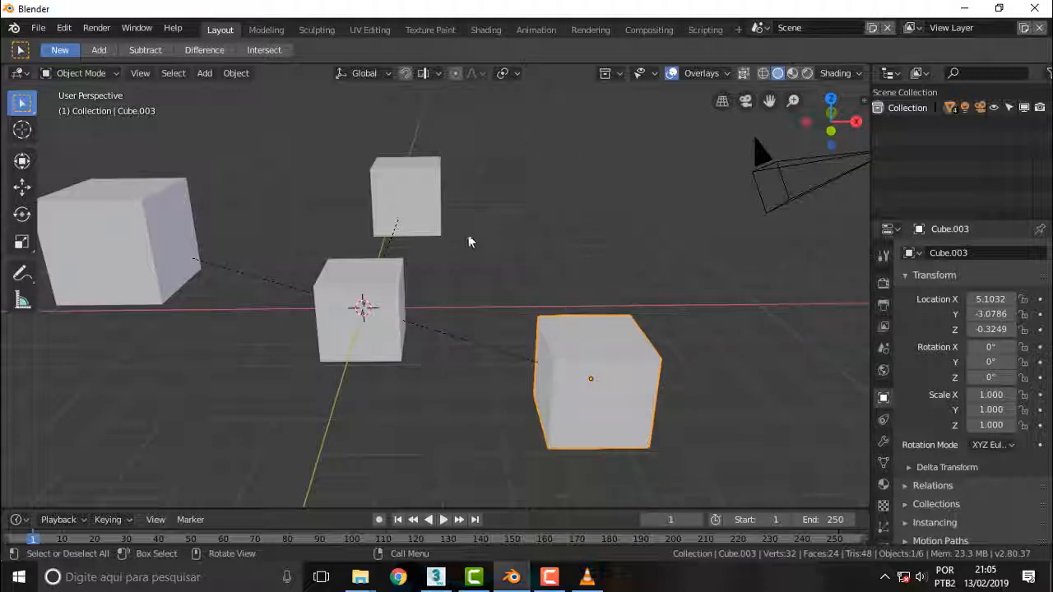
middle_drag(521, 278, 557, 275)
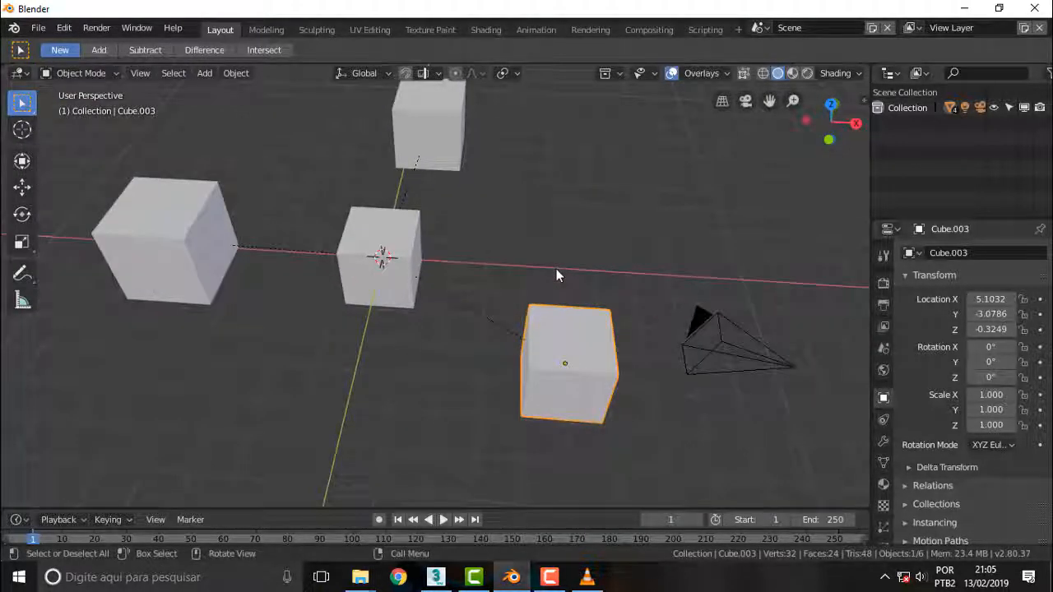